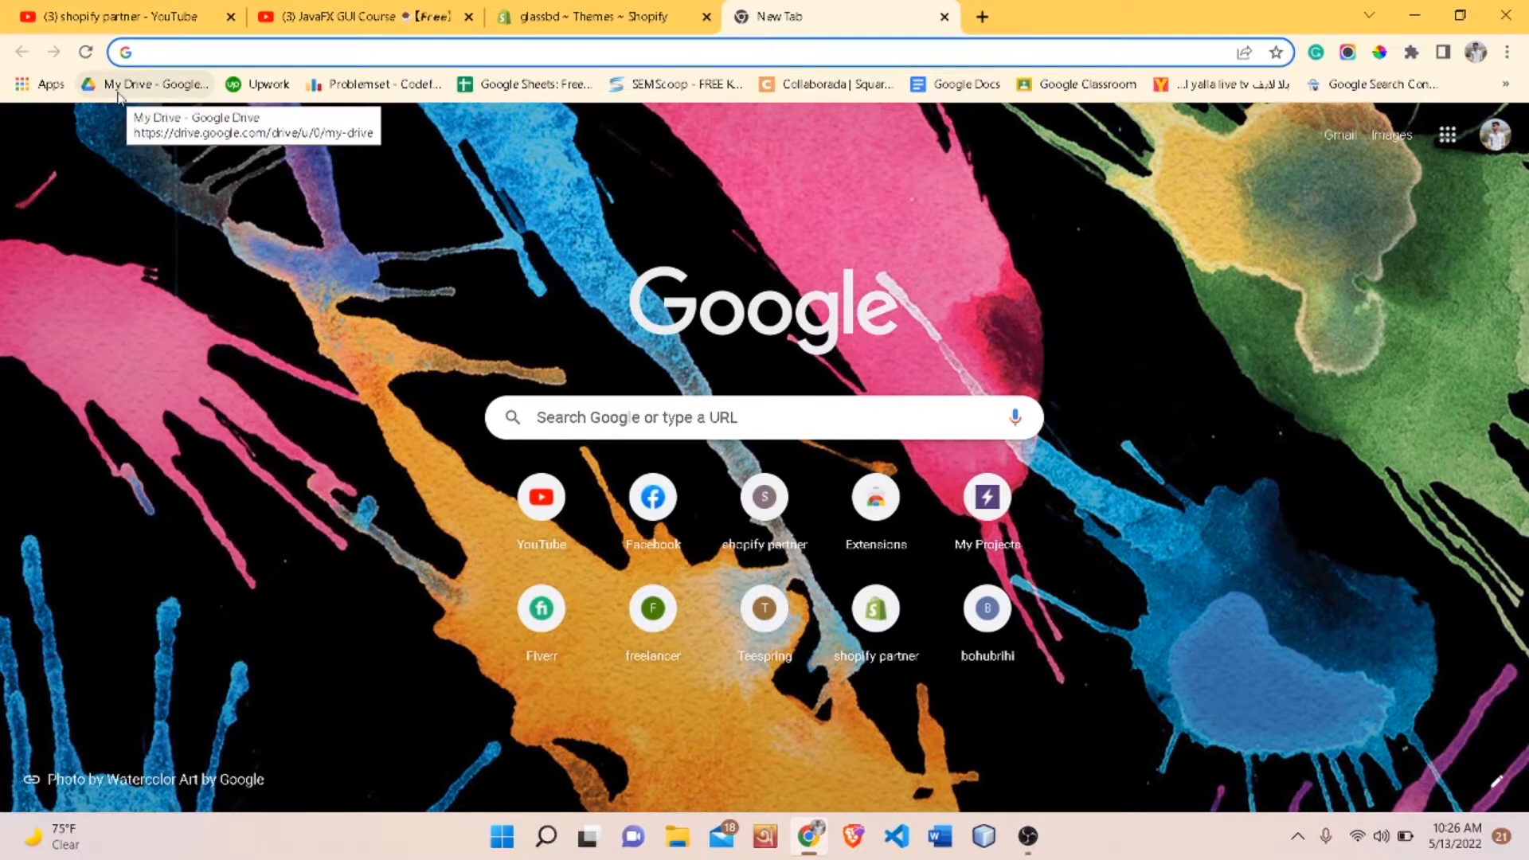
# - Search for the Shopify partner login and open the Become a Shopify Partner page
pyautogui.write('shopify.com')
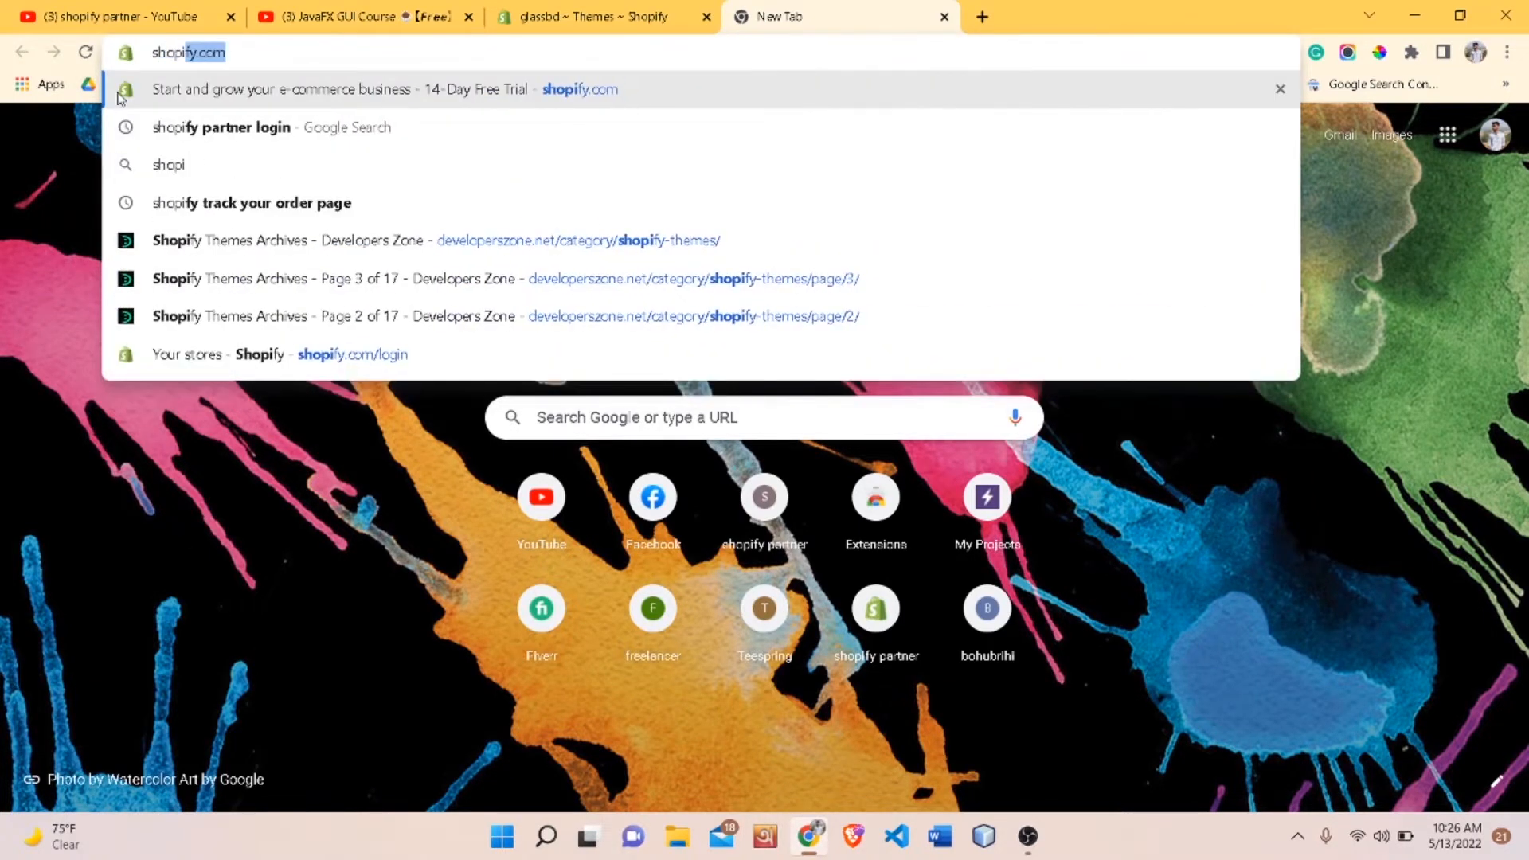
pyautogui.click(331, 127)
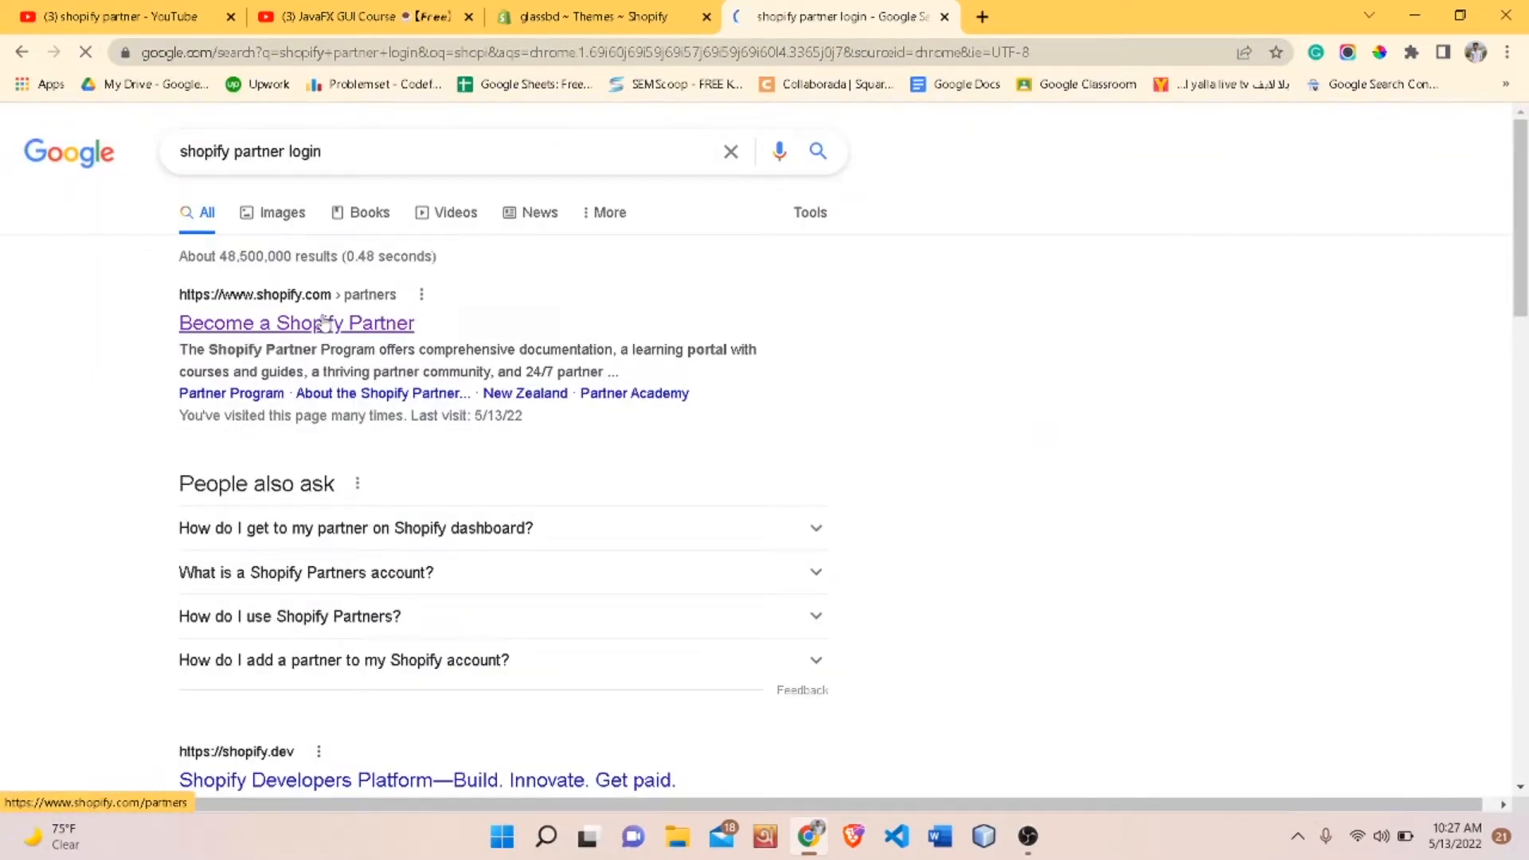
pyautogui.click(323, 321)
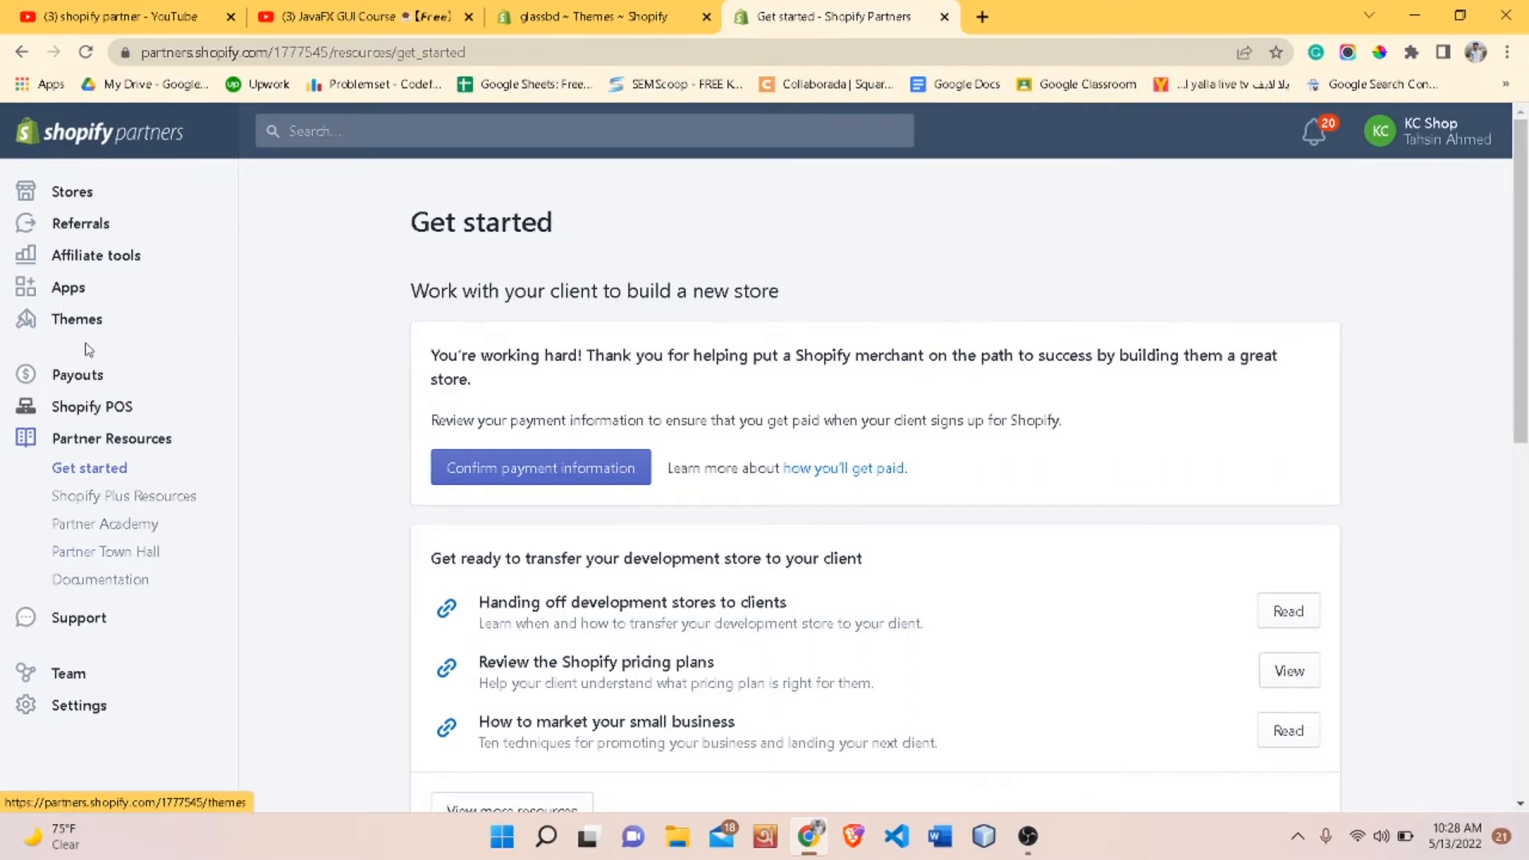
# - Open the Stores list in the partner dashboard and look over the existing stores
pyautogui.click(83, 200)
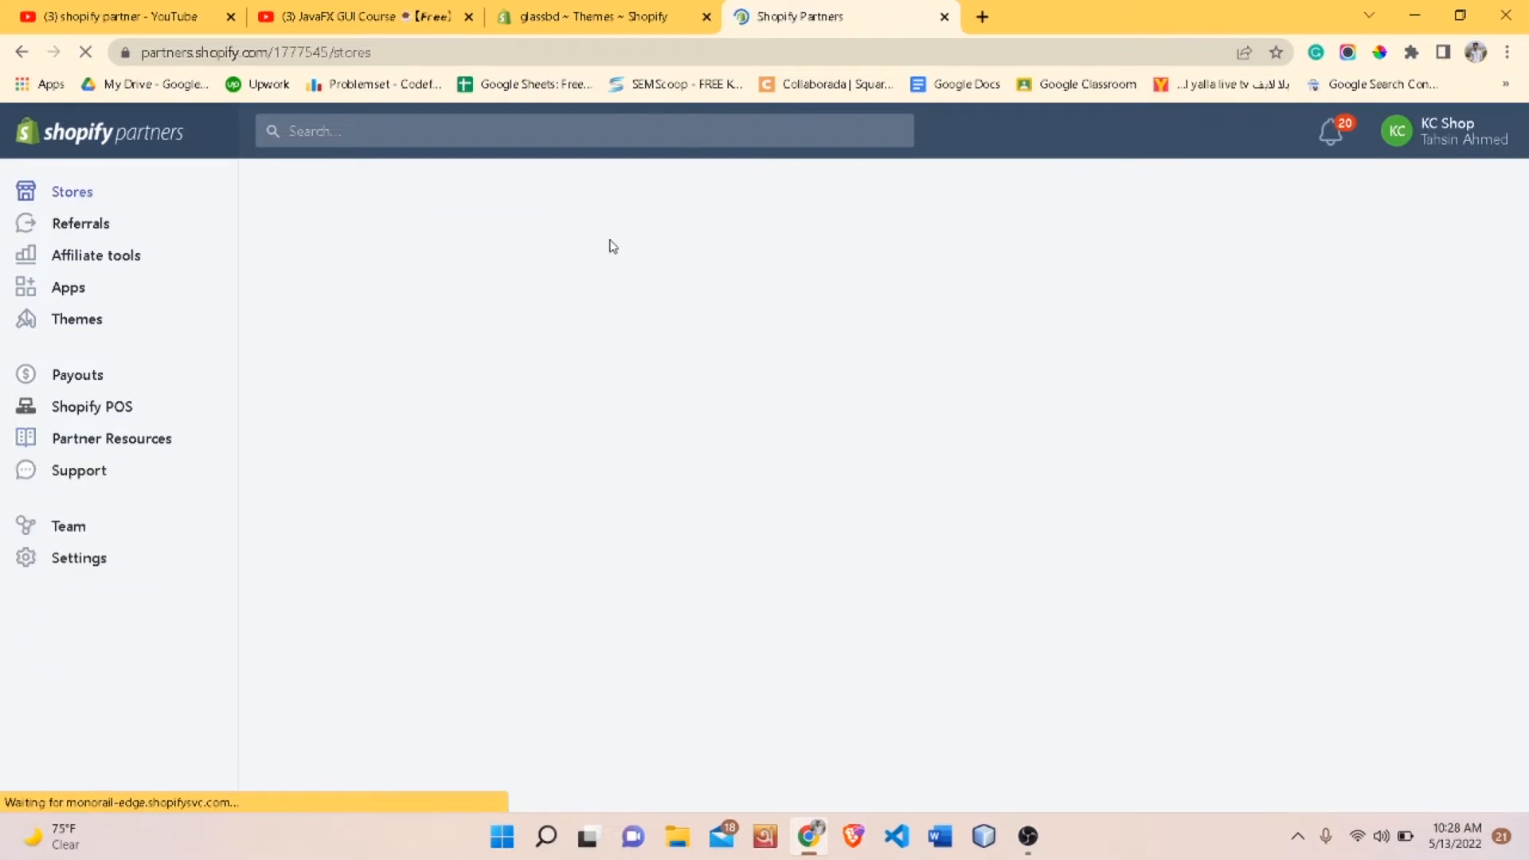
pyautogui.scroll(-1, 597, 360)
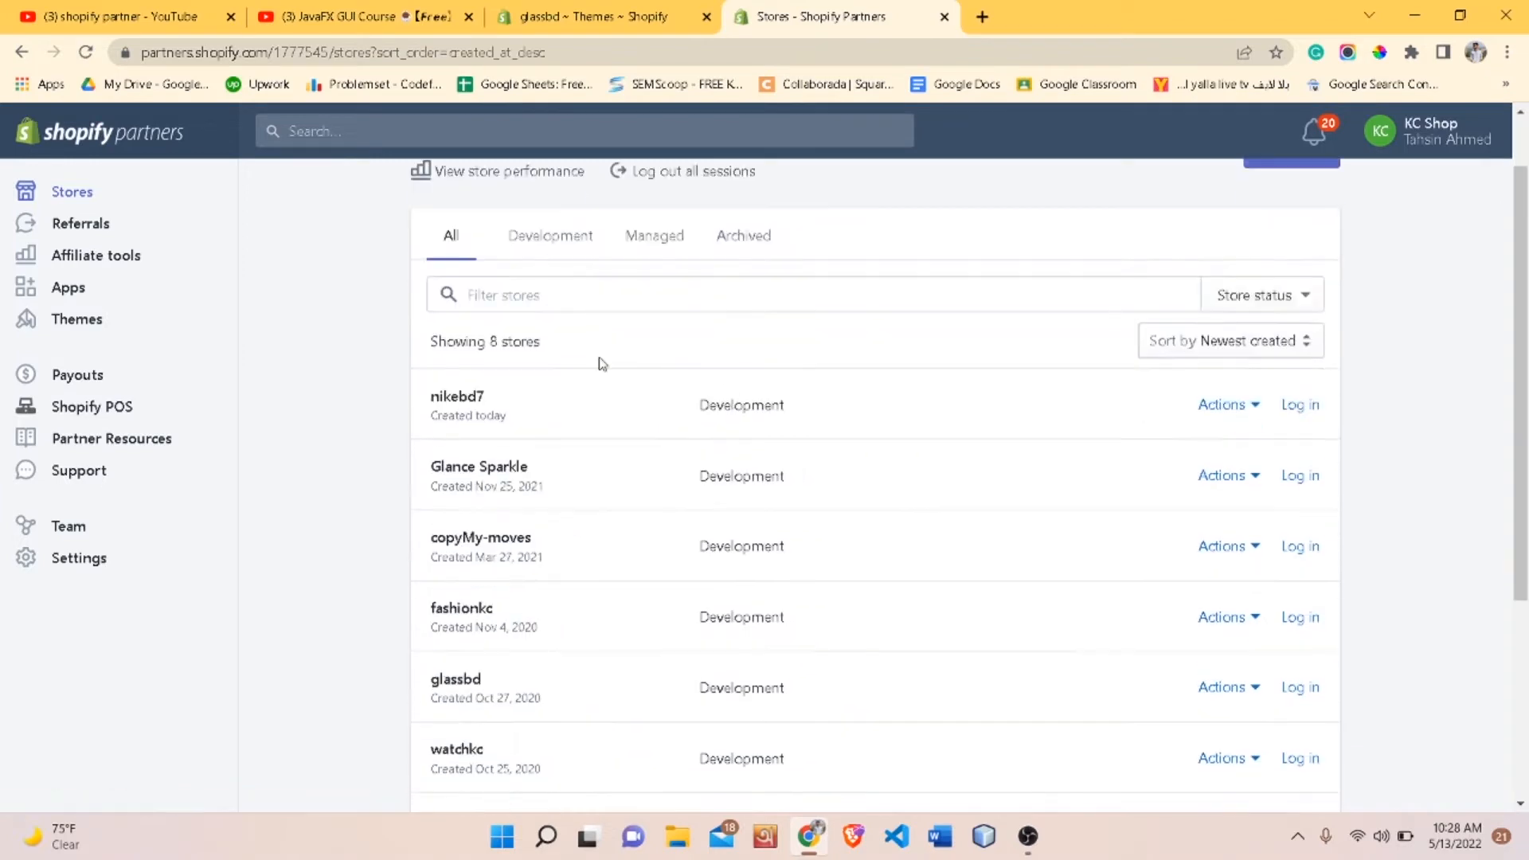
pyautogui.scroll(-2, 523, 363)
pyautogui.scroll(-3, 509, 523)
pyautogui.scroll(4, 510, 530)
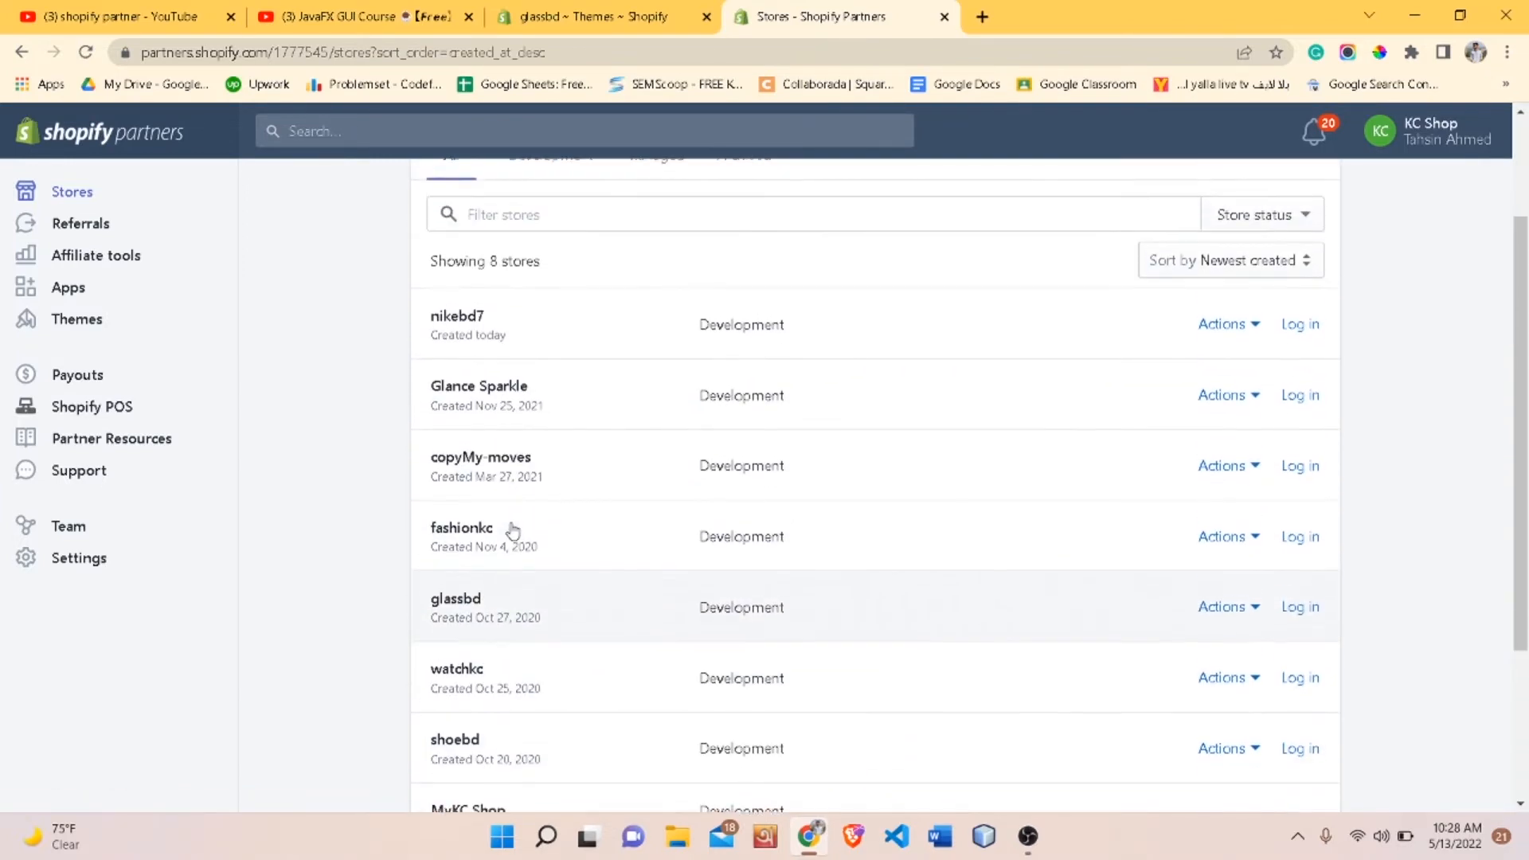
pyautogui.scroll(-1, 509, 530)
pyautogui.scroll(3, 514, 533)
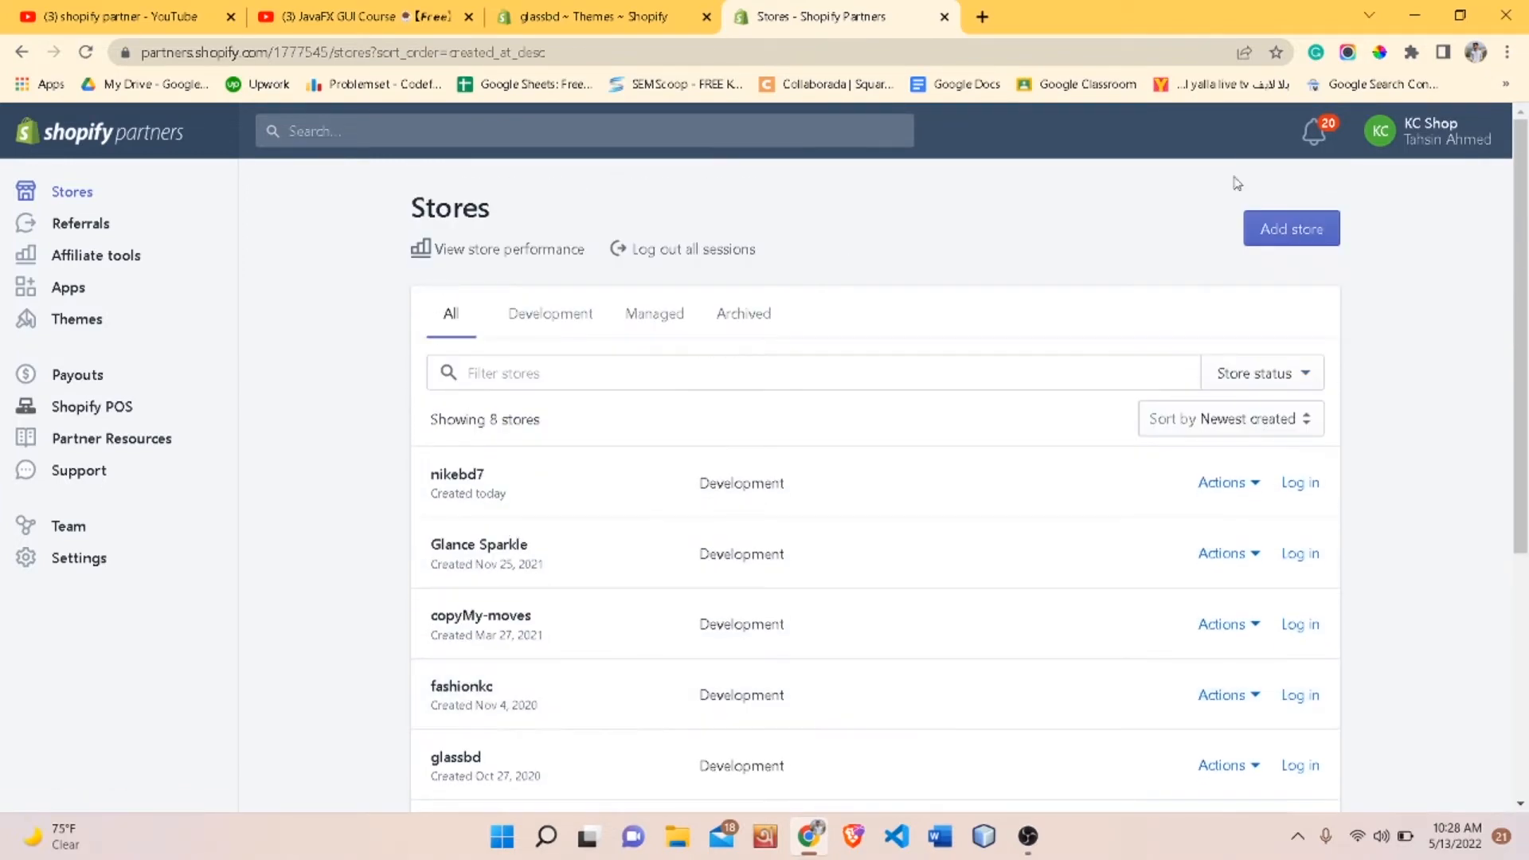
# - Start adding a new store and choose the Development store type
pyautogui.click(1298, 231)
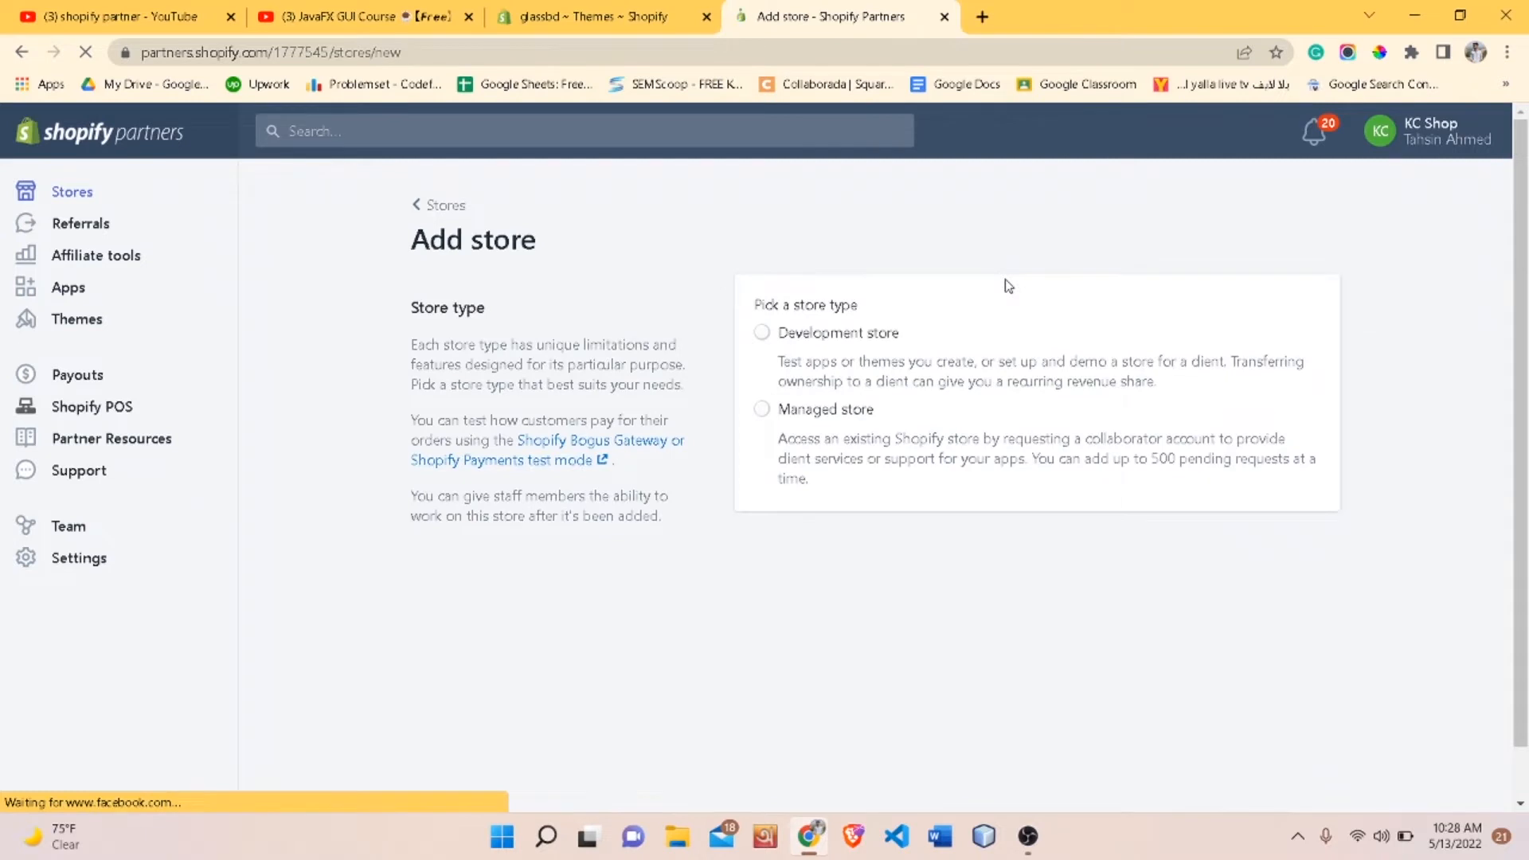
pyautogui.scroll(-1, 800, 284)
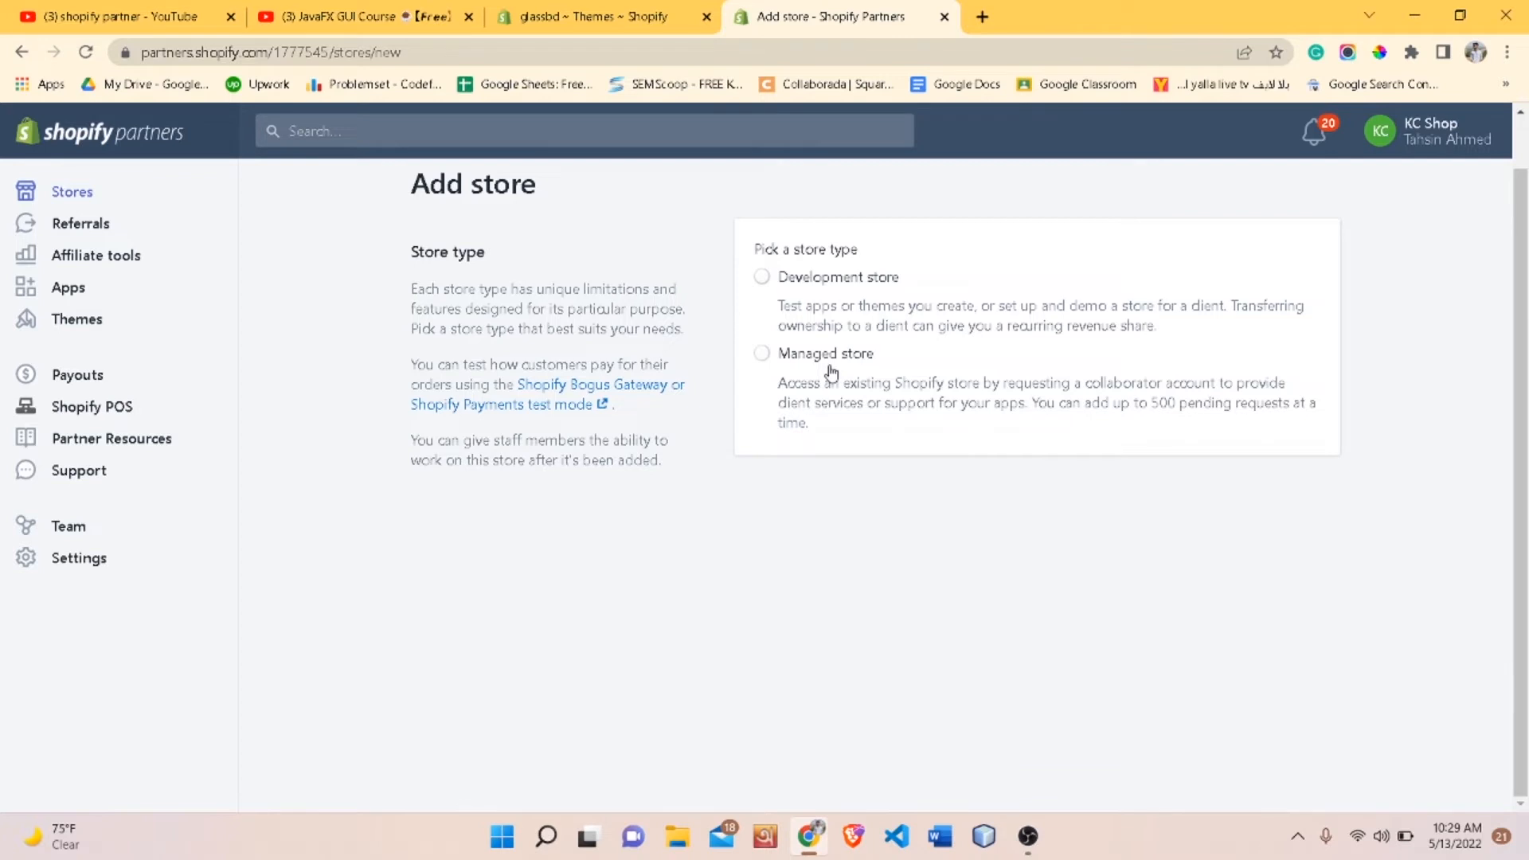
pyautogui.click(773, 271)
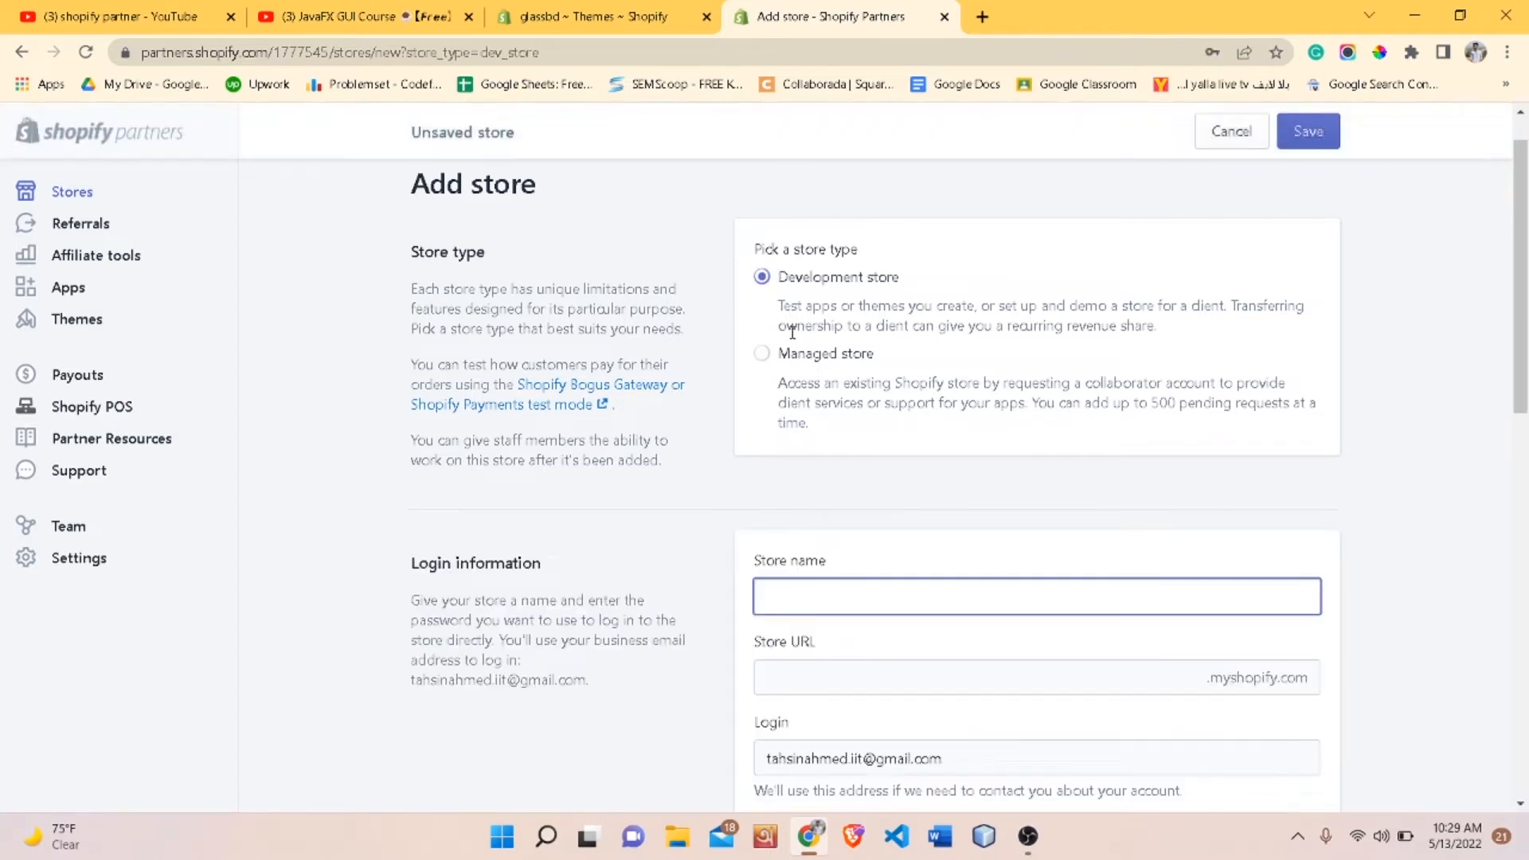
# - Enter nikebd71 as the new store's name
pyautogui.scroll(-3, 842, 469)
pyautogui.scroll(-1, 842, 469)
pyautogui.click(799, 336)
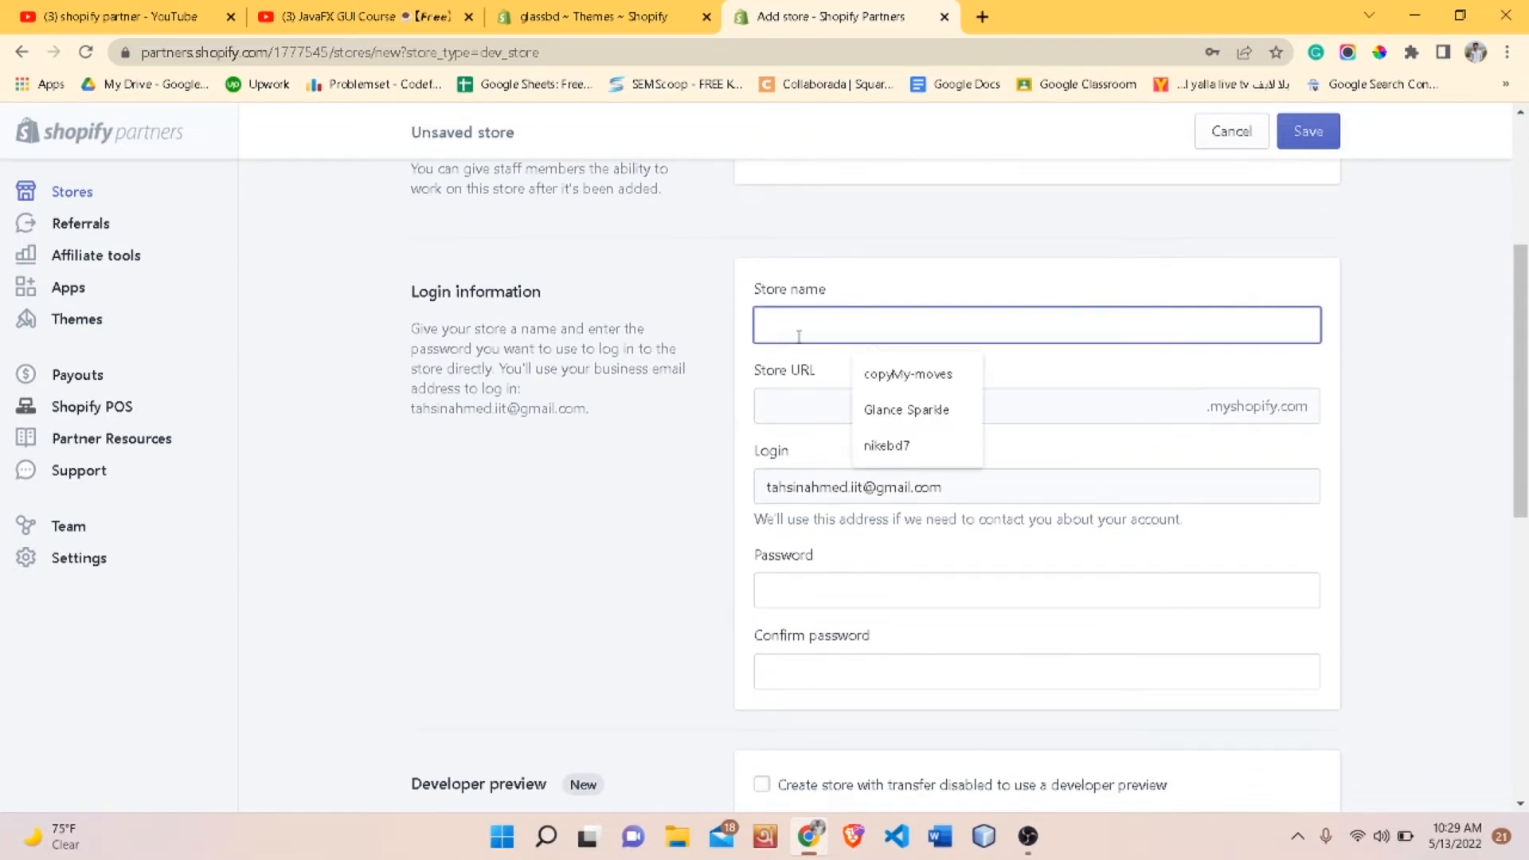
pyautogui.click(893, 446)
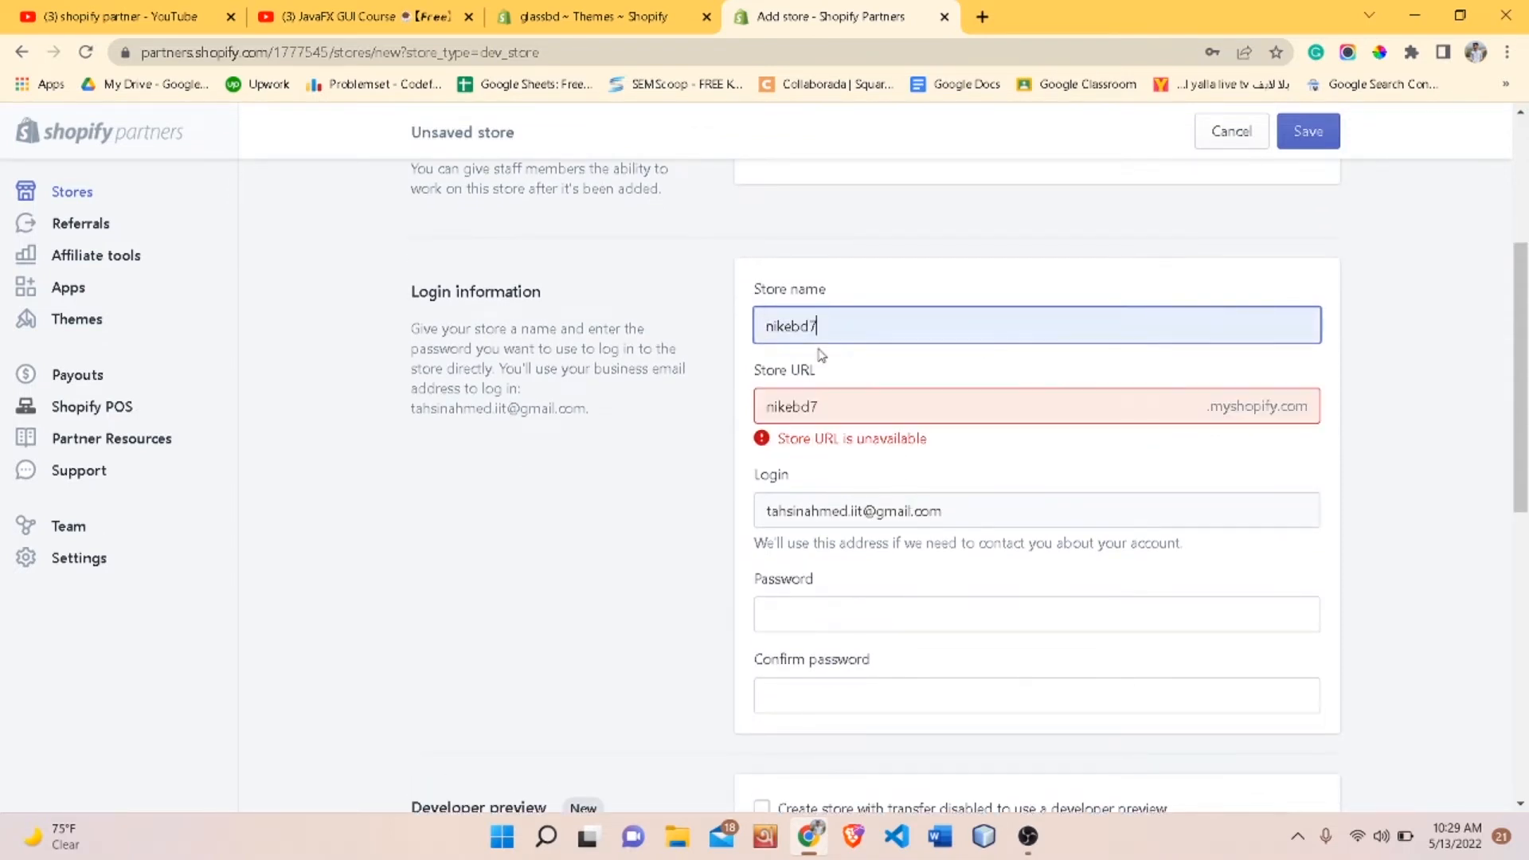
pyautogui.write('1')
# - Fill in the store's password and the confirm password field
pyautogui.scroll(-1, 824, 363)
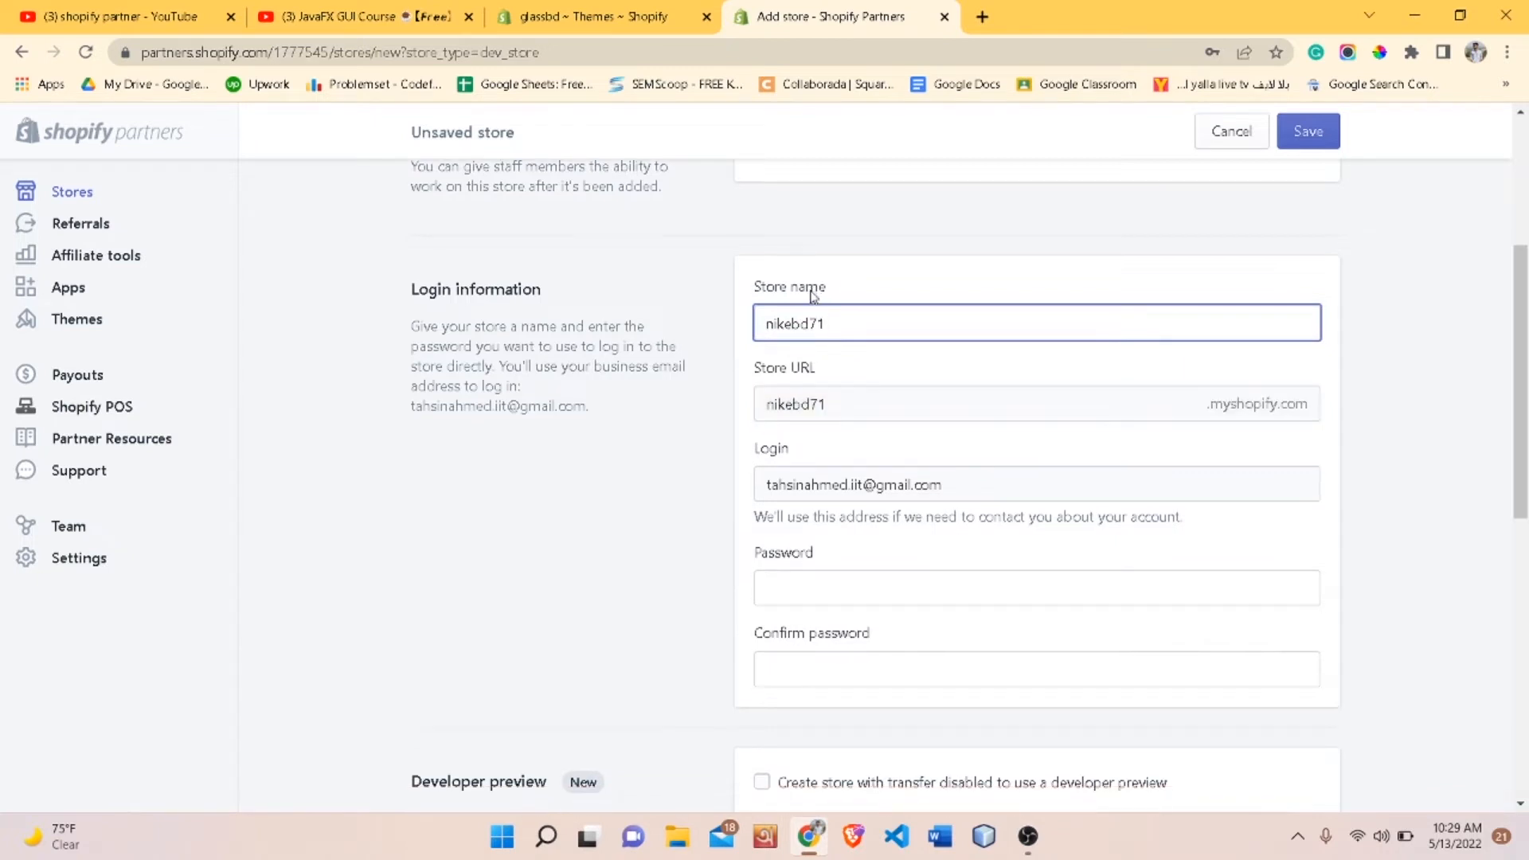
pyautogui.scroll(-2, 828, 368)
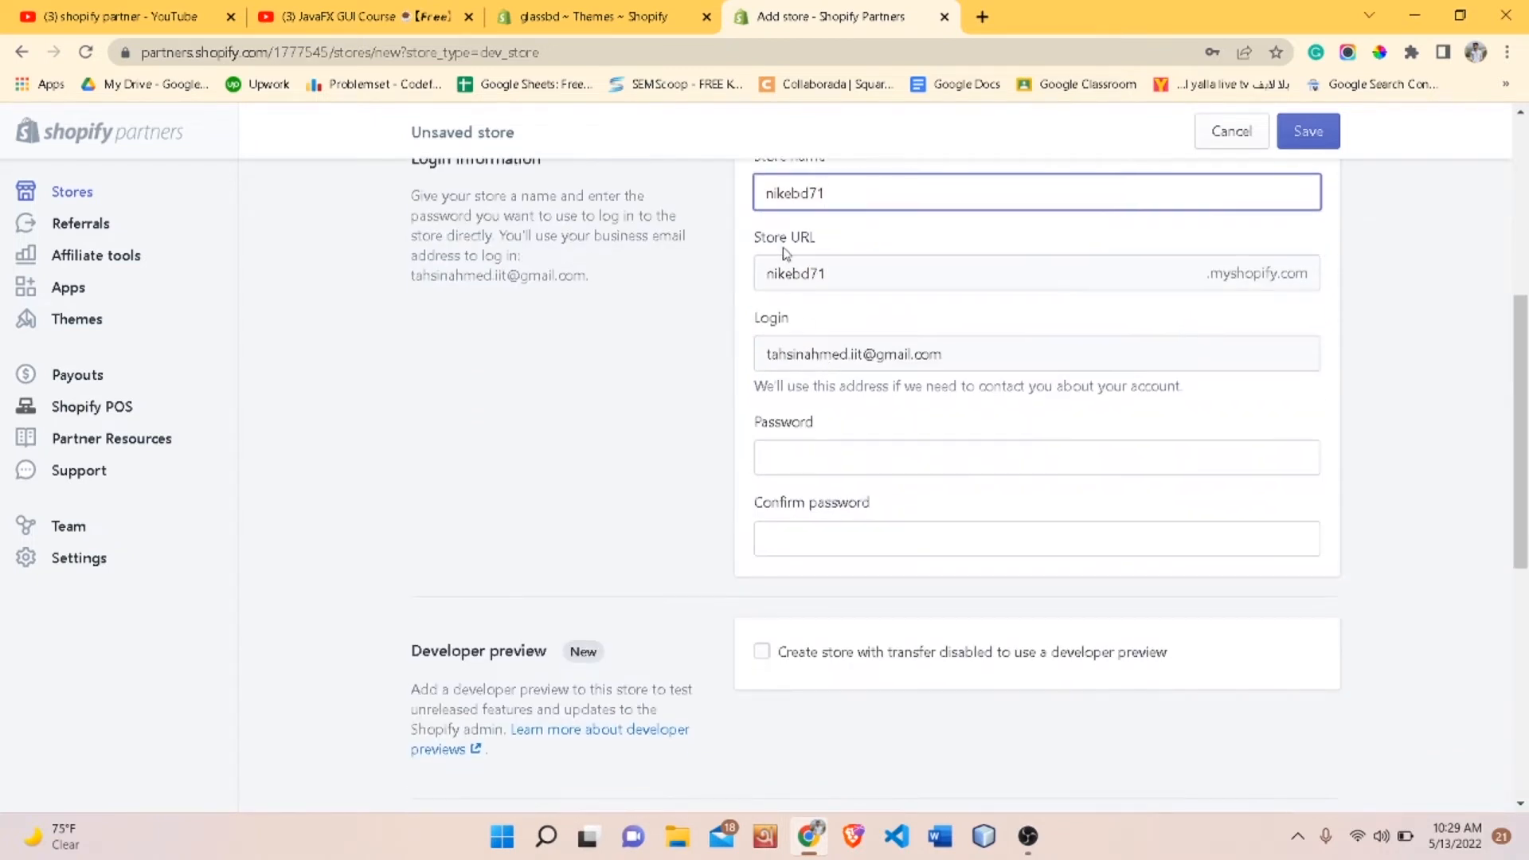
pyautogui.scroll(-1, 833, 337)
pyautogui.scroll(-3, 819, 398)
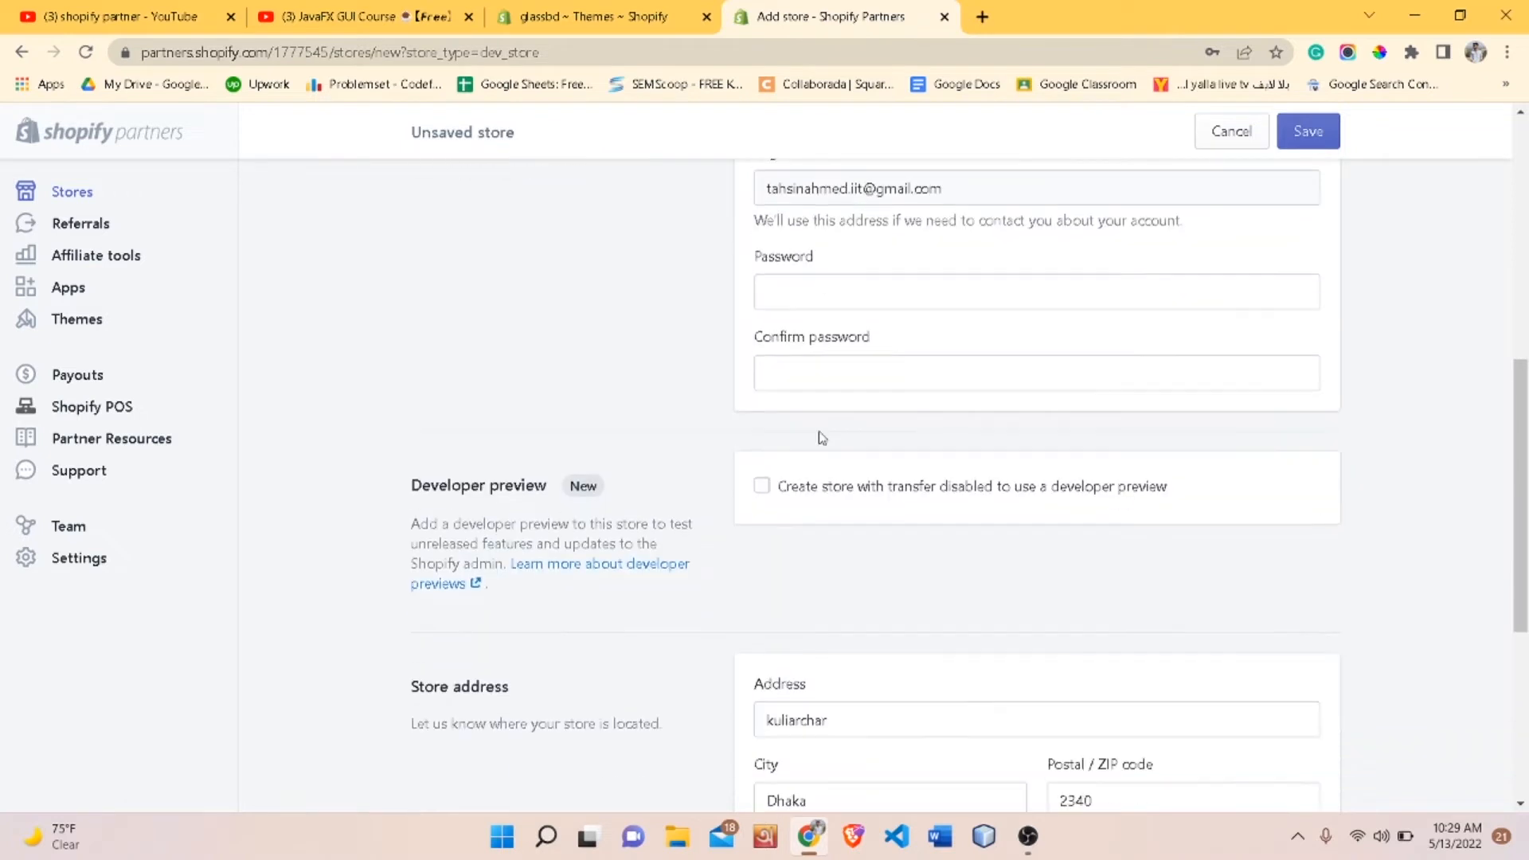
pyautogui.click(806, 290)
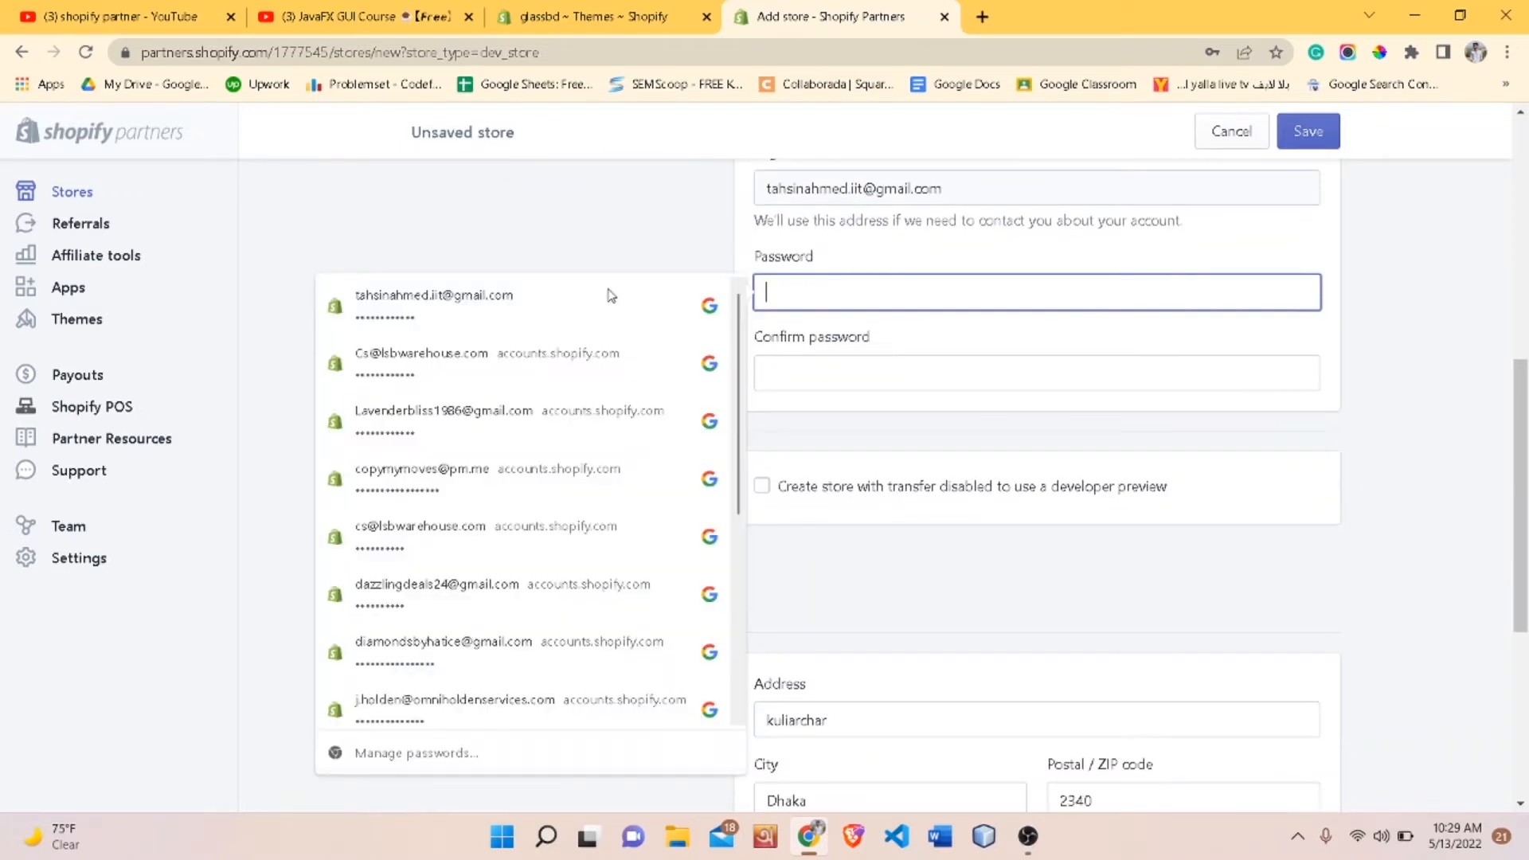
pyautogui.click(455, 307)
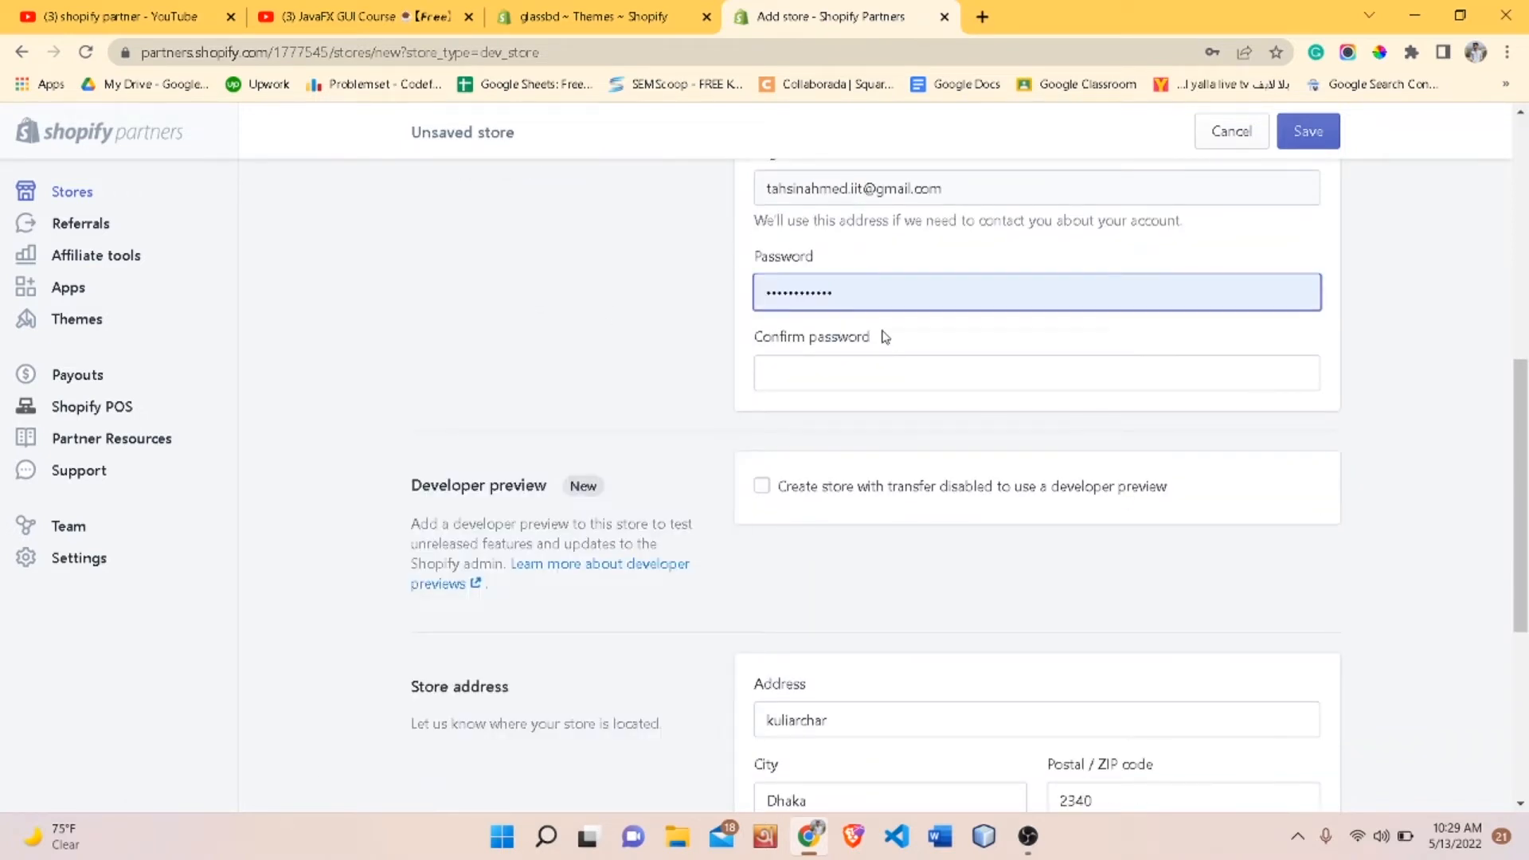
pyautogui.click(854, 361)
pyautogui.write('•••••')
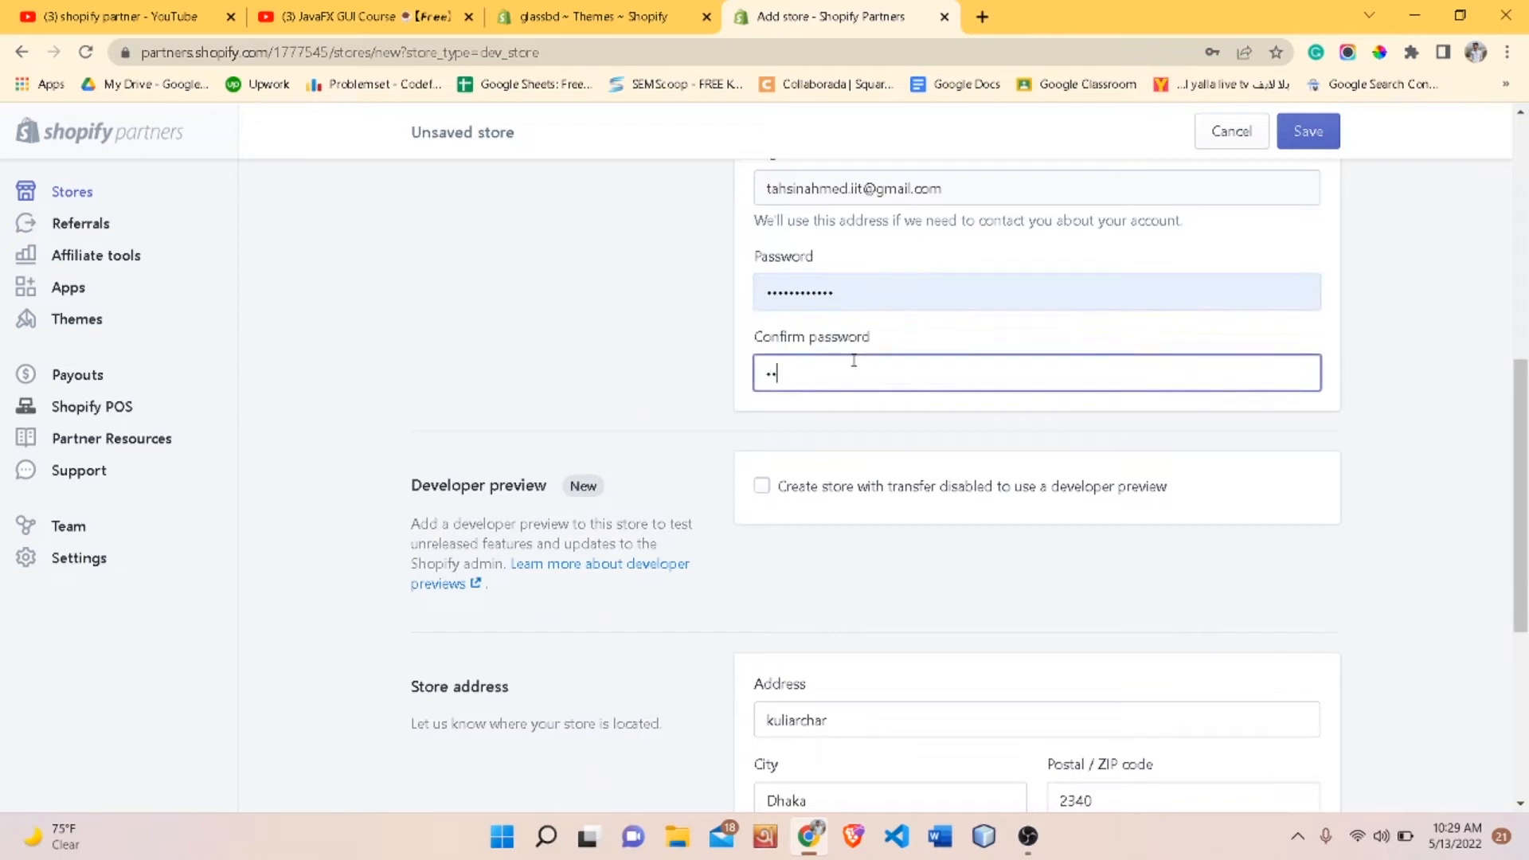
pyautogui.write('••••••••')
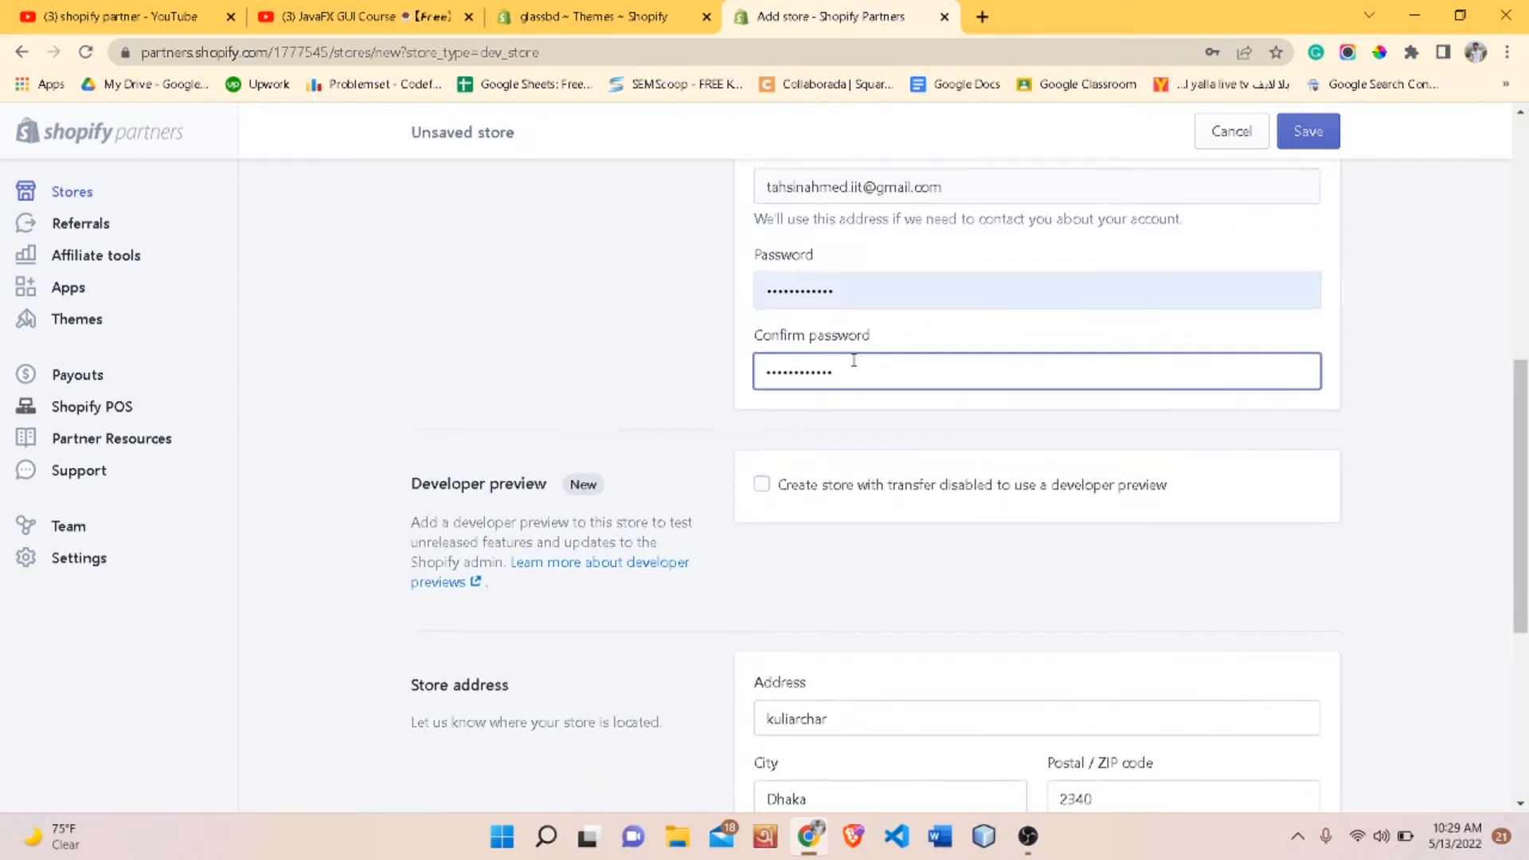
# - Set the store purpose to Build a new store for a client and save the new store
pyautogui.scroll(-2, 853, 362)
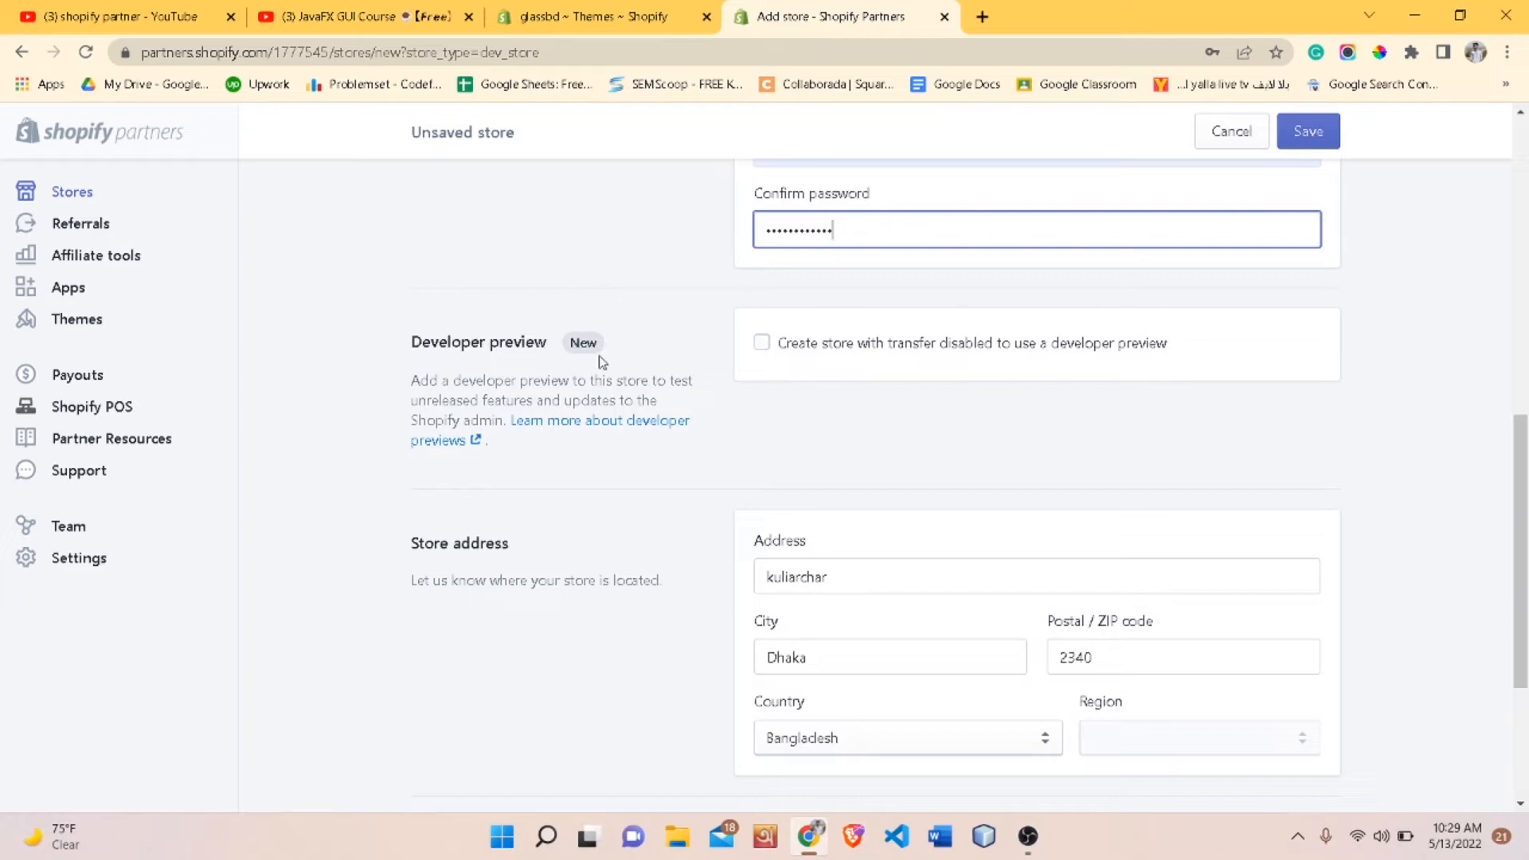
pyautogui.scroll(-1, 599, 355)
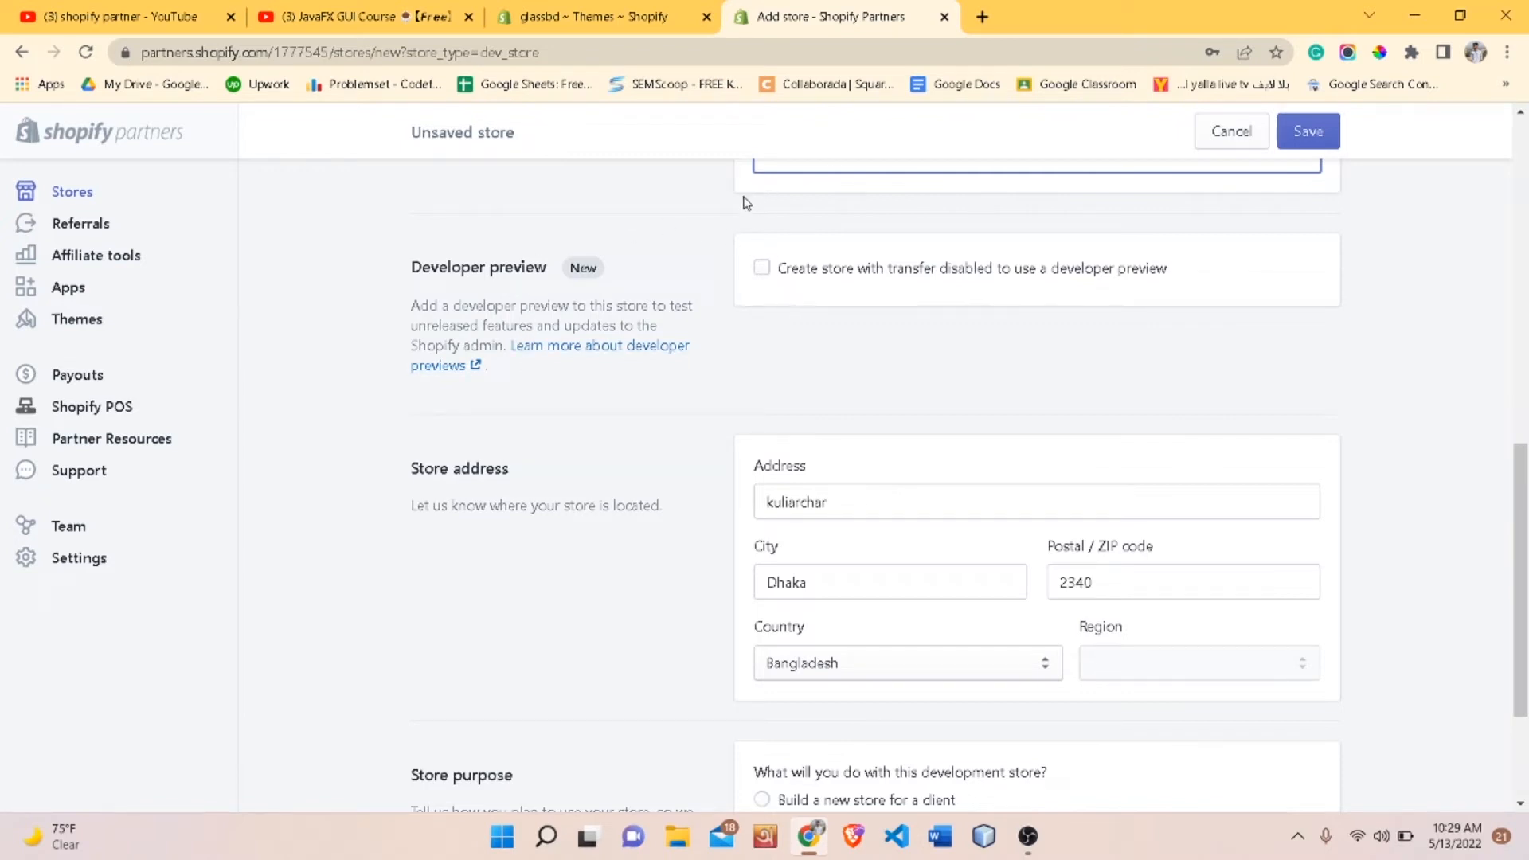
pyautogui.scroll(-1, 711, 254)
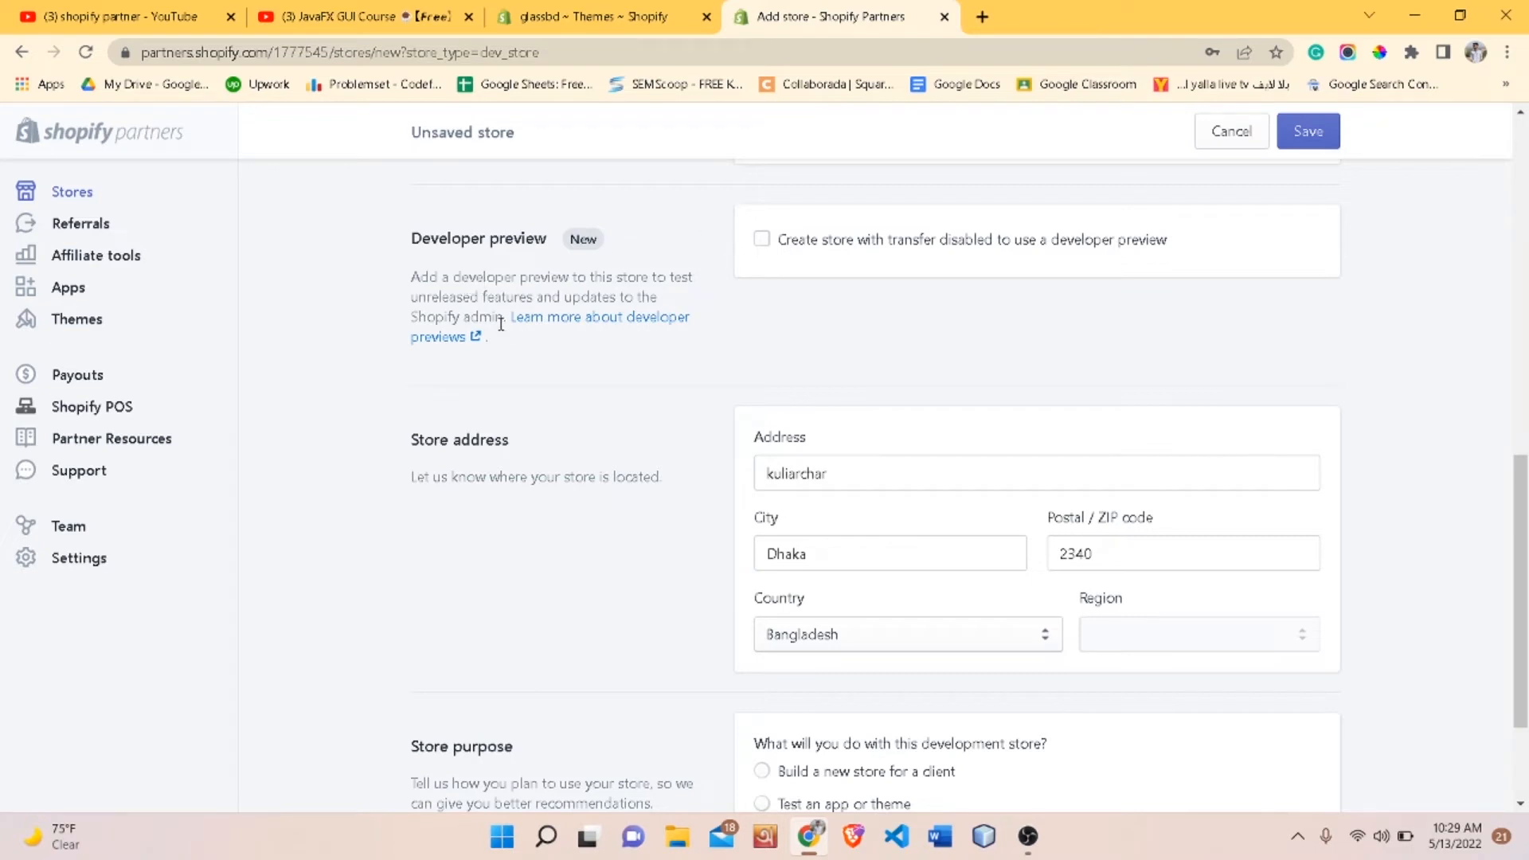
pyautogui.scroll(-1, 814, 307)
pyautogui.scroll(-1, 814, 307)
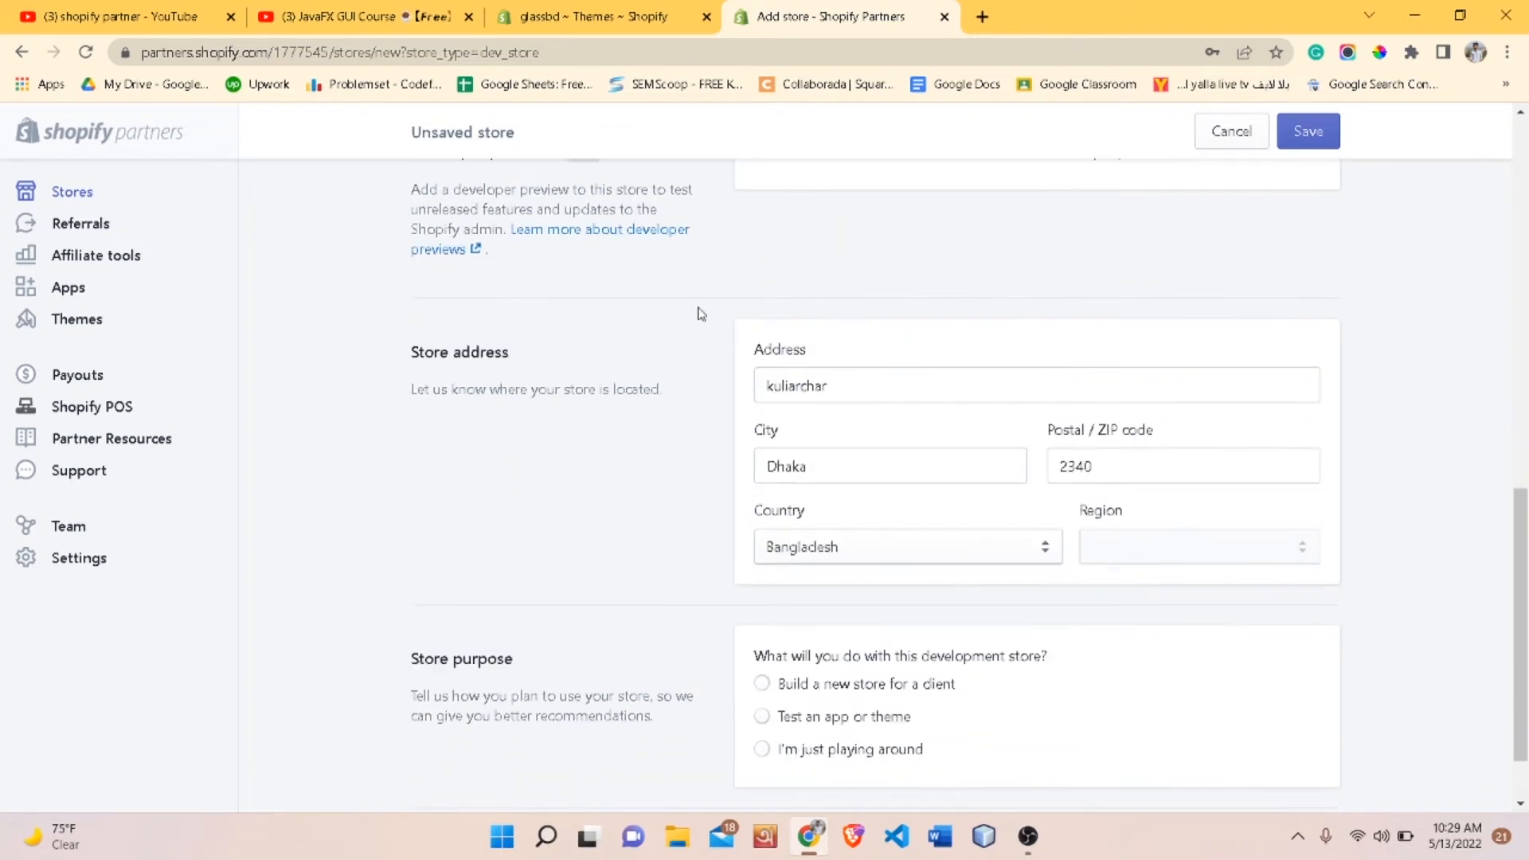
pyautogui.scroll(-1, 700, 311)
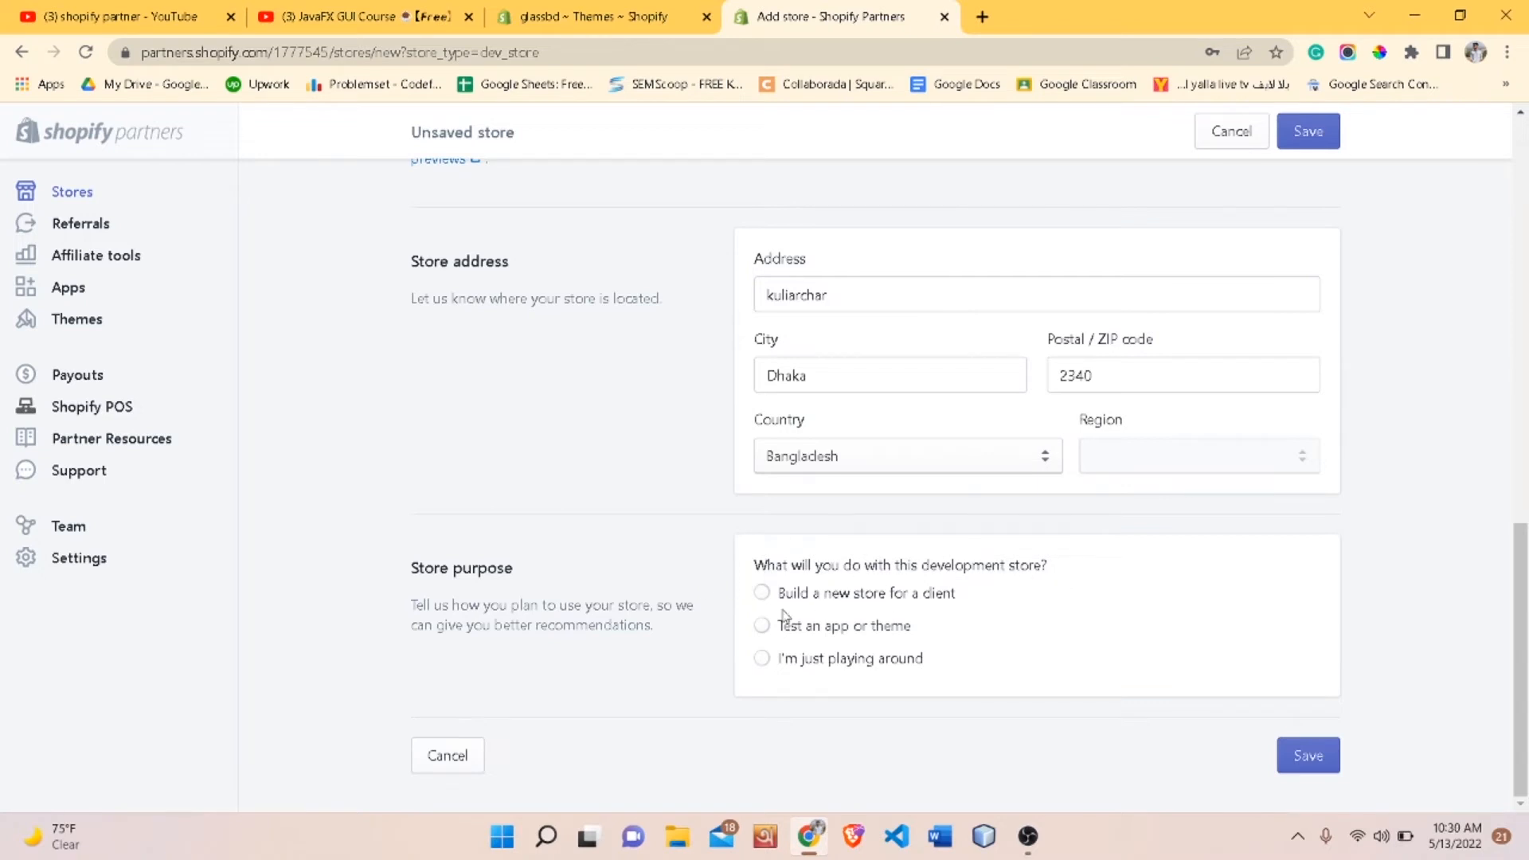
pyautogui.click(764, 591)
pyautogui.click(1322, 755)
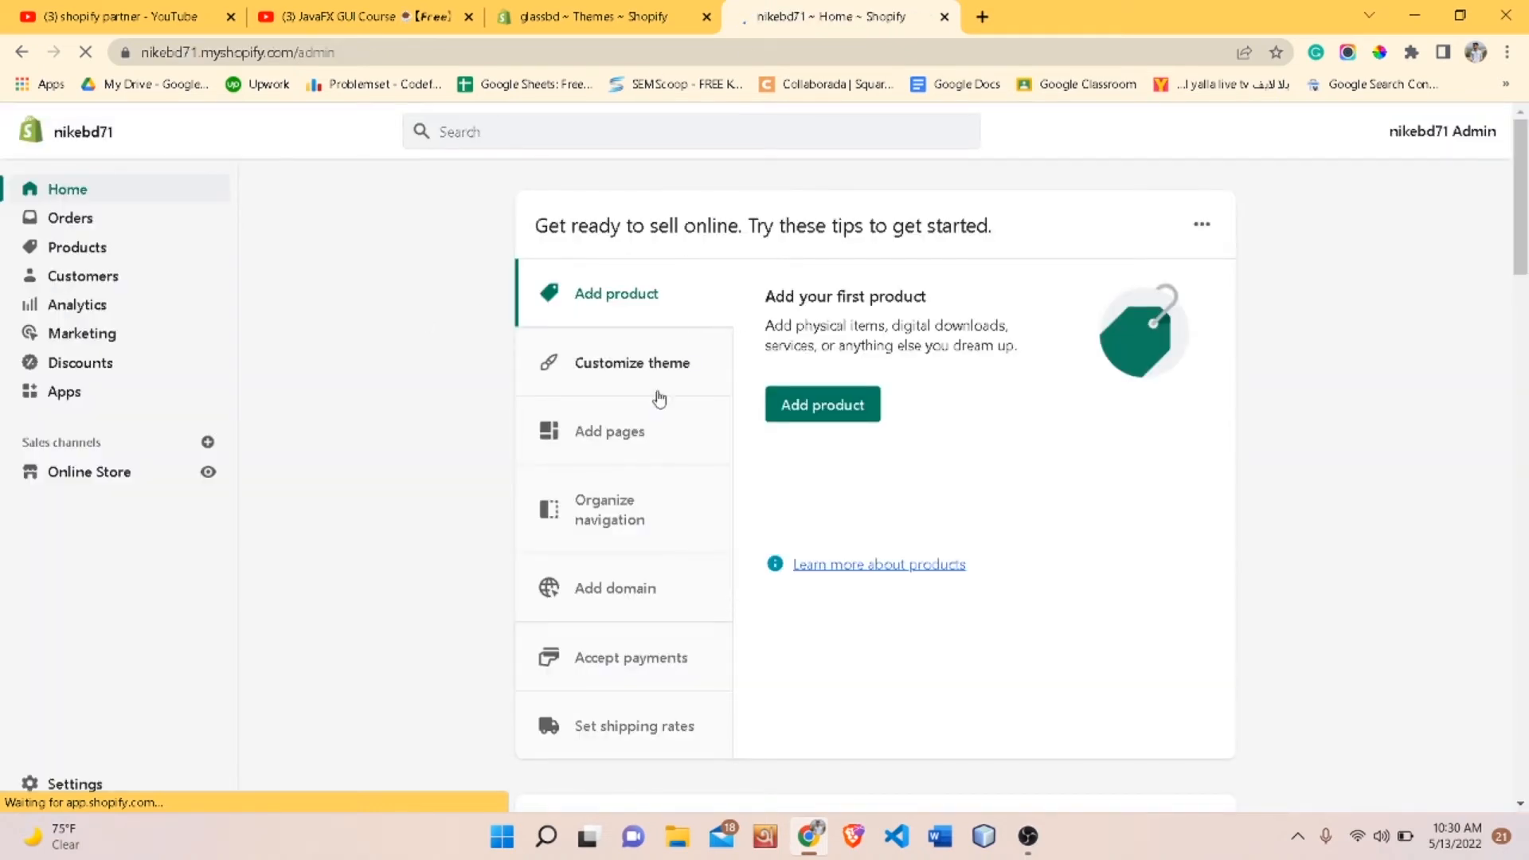
# - Open the Online Store sales channel from the new store's admin home
pyautogui.scroll(-2, 318, 404)
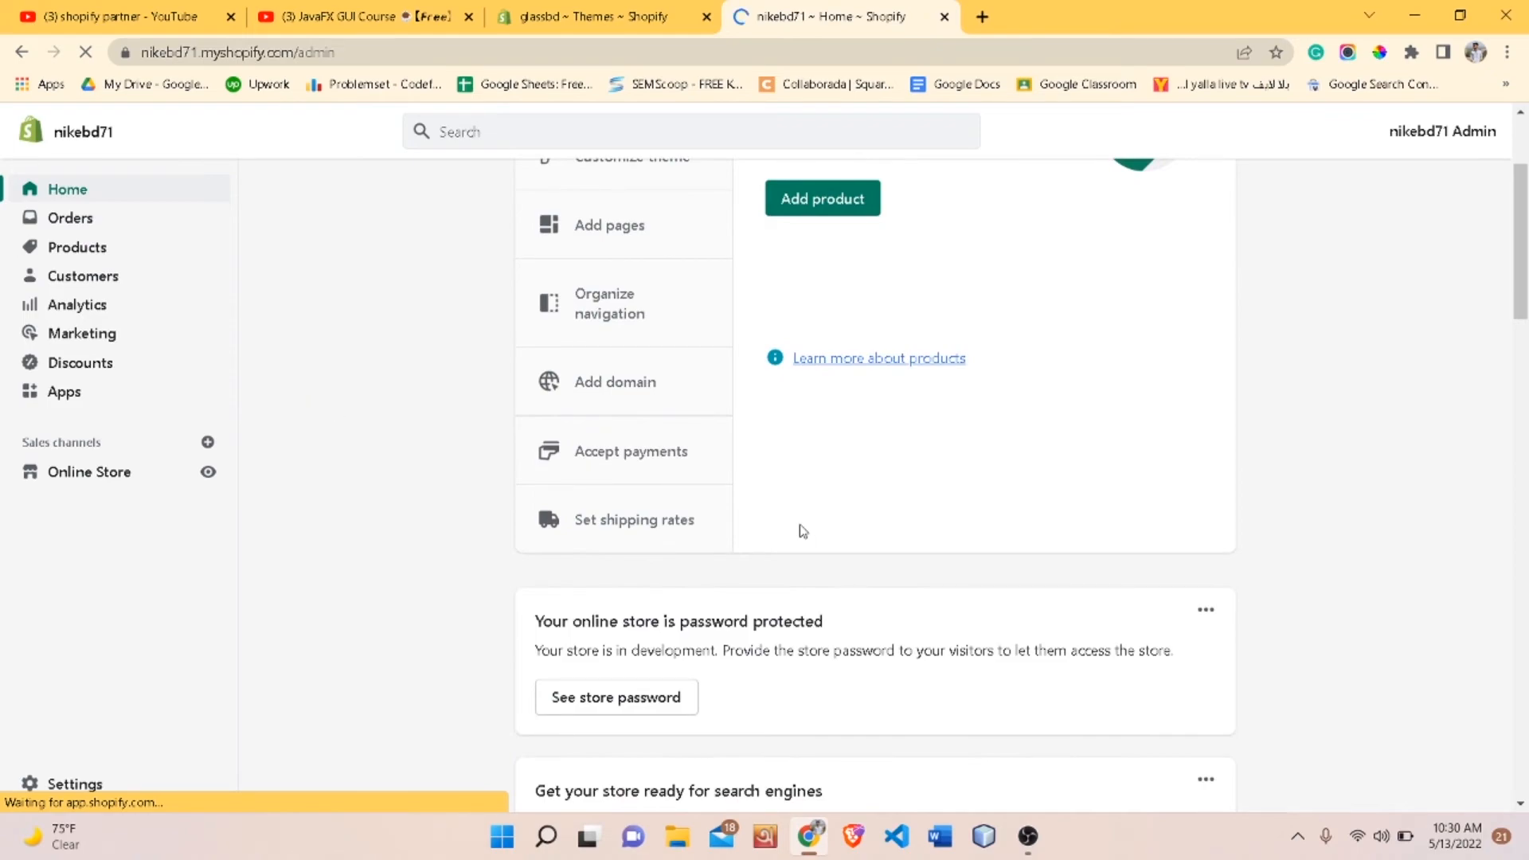
pyautogui.scroll(-5, 803, 531)
pyautogui.scroll(10, 803, 532)
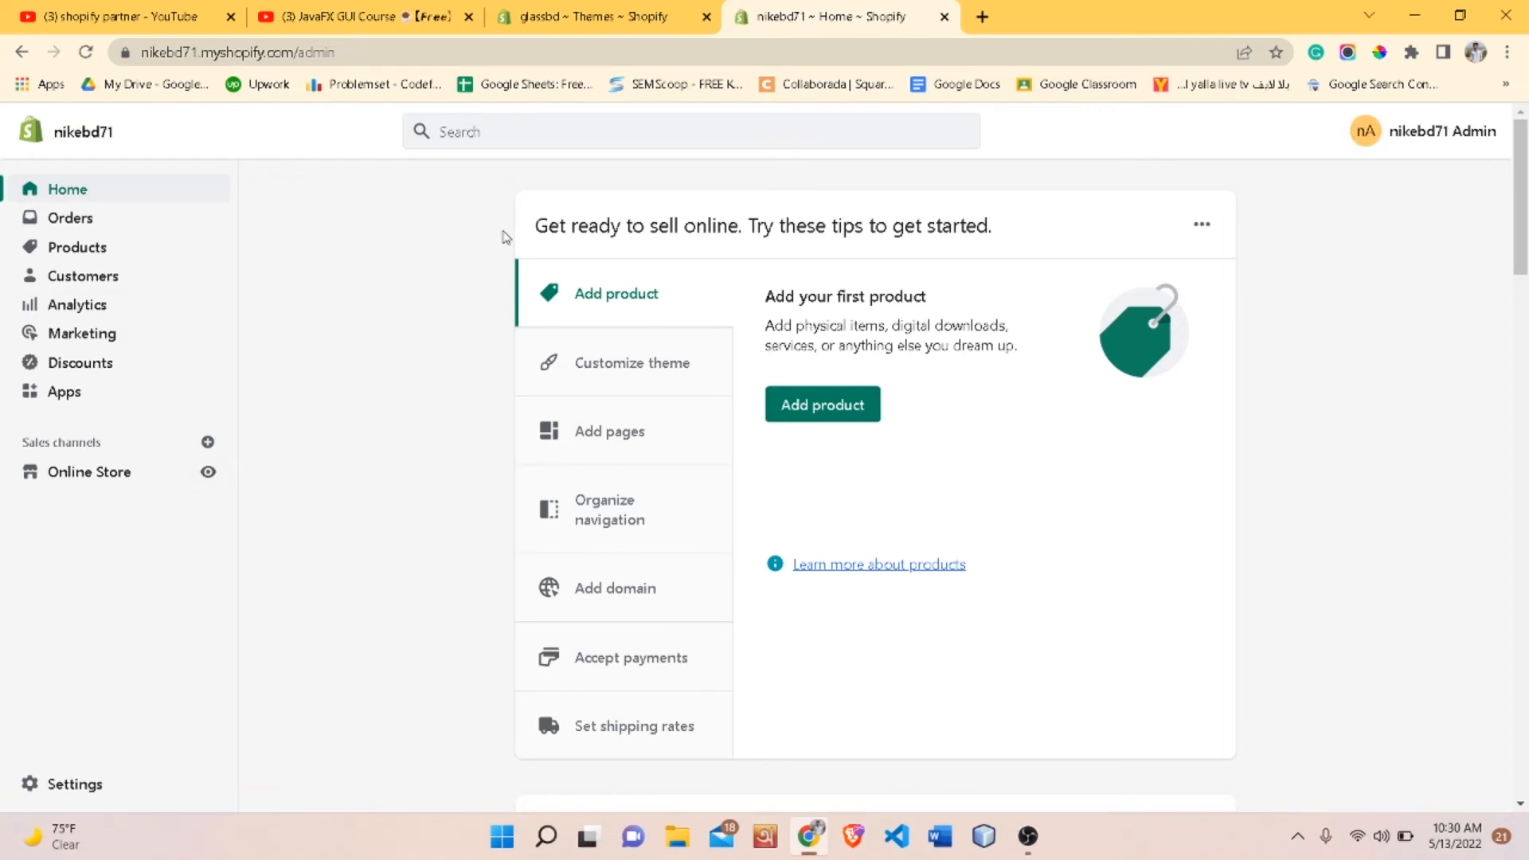
pyautogui.scroll(-5, 621, 338)
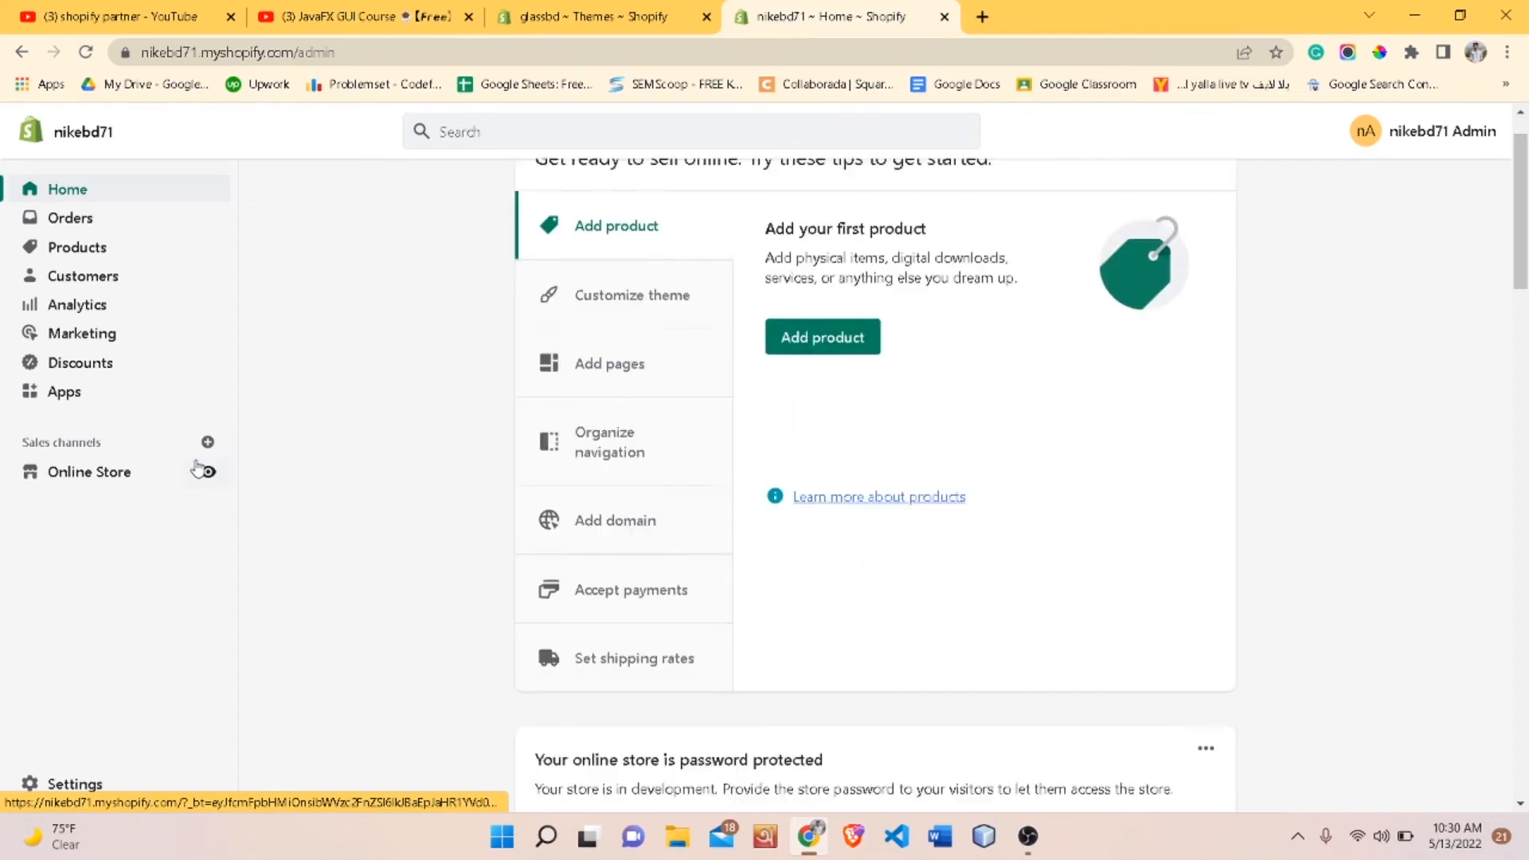
pyautogui.scroll(5, 621, 338)
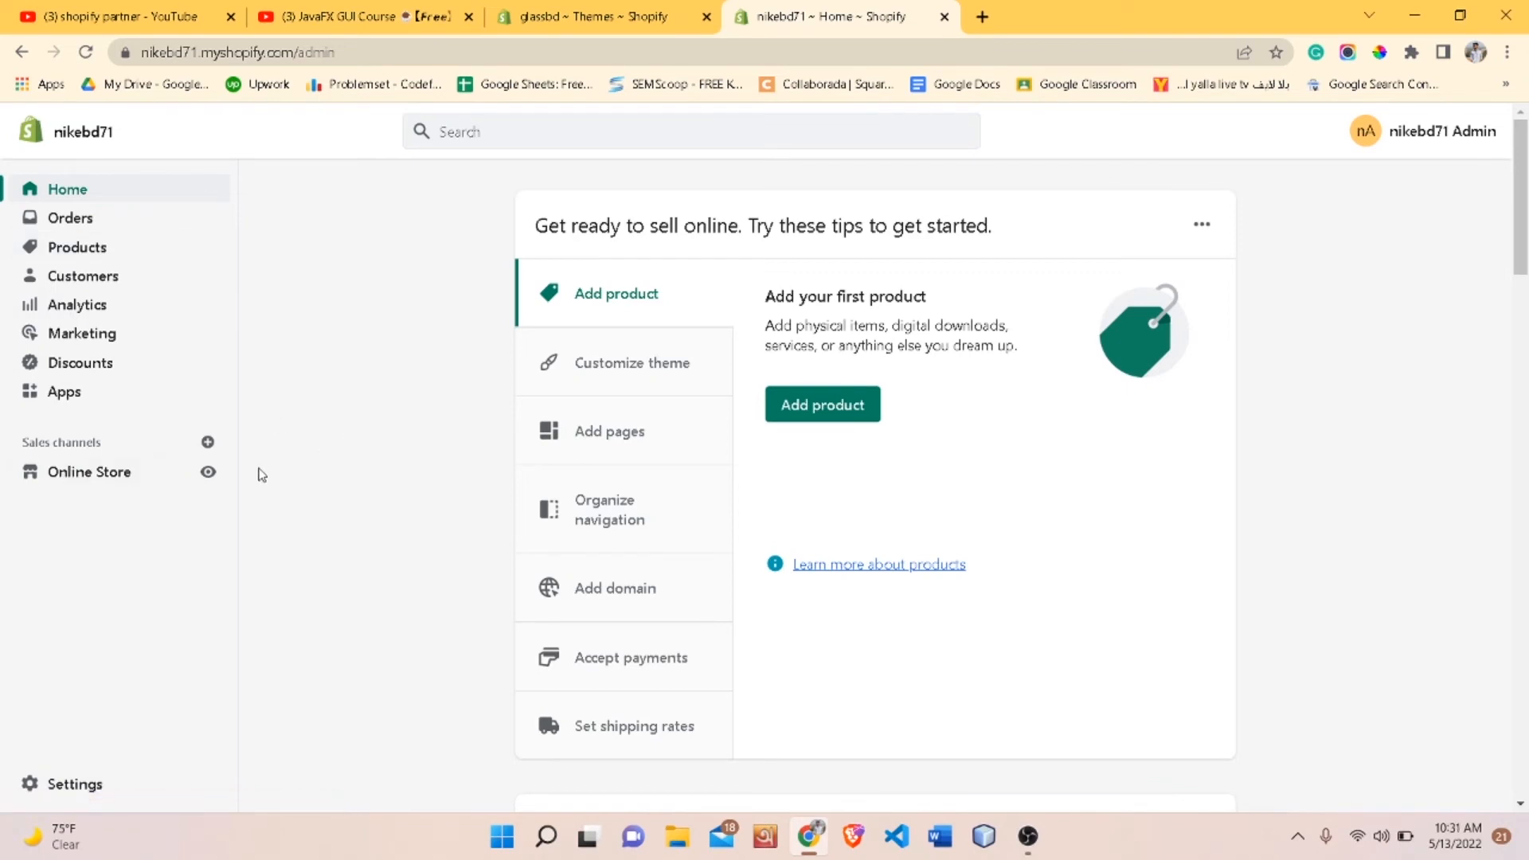
pyautogui.click(127, 476)
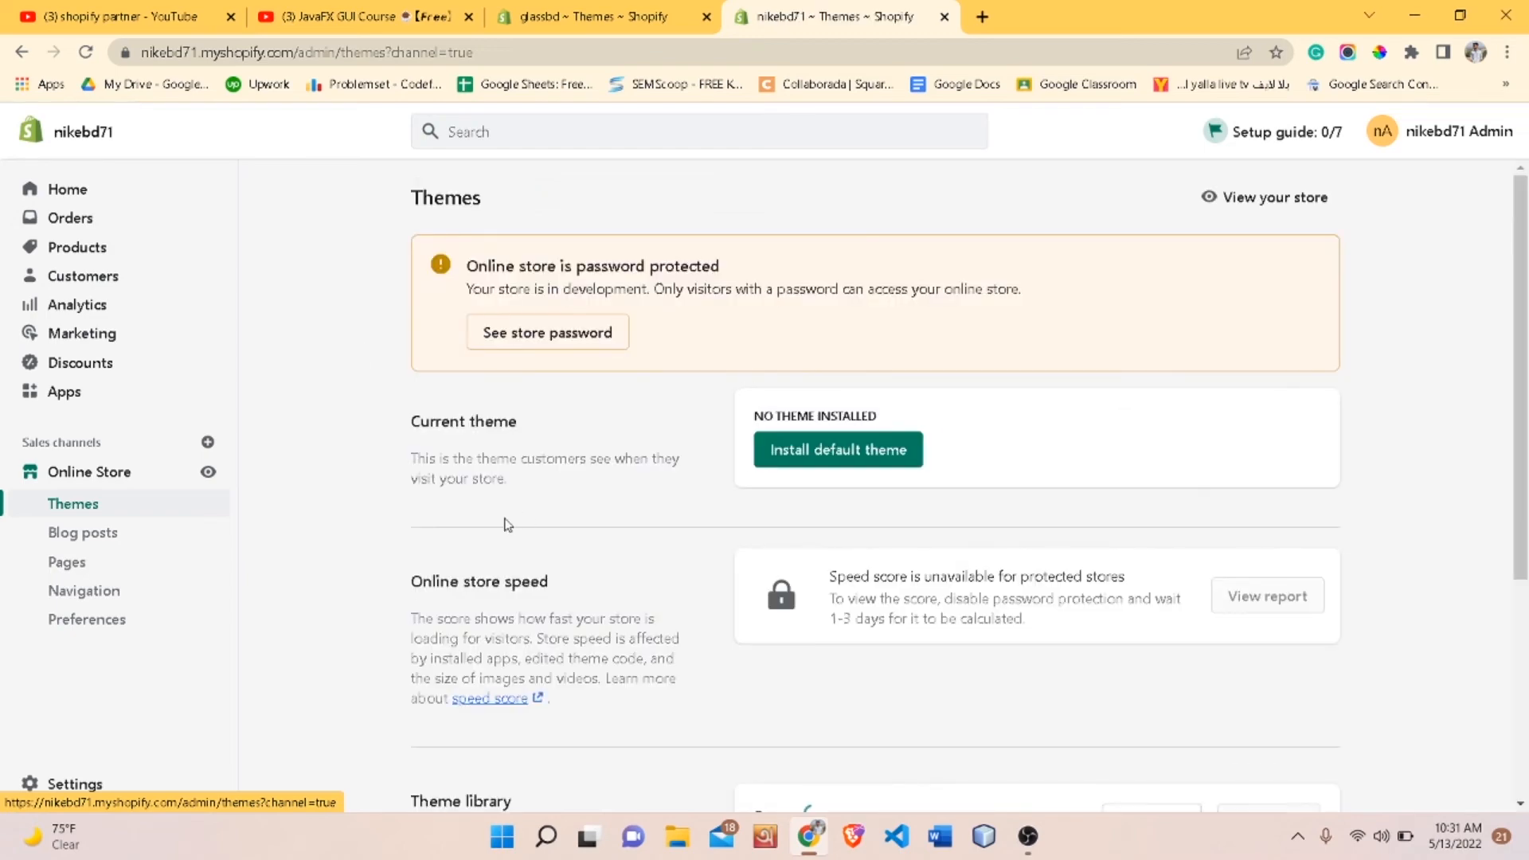
# - Install the default theme as the store's current theme
pyautogui.scroll(-2, 997, 475)
pyautogui.scroll(2, 997, 475)
pyautogui.scroll(-4, 996, 474)
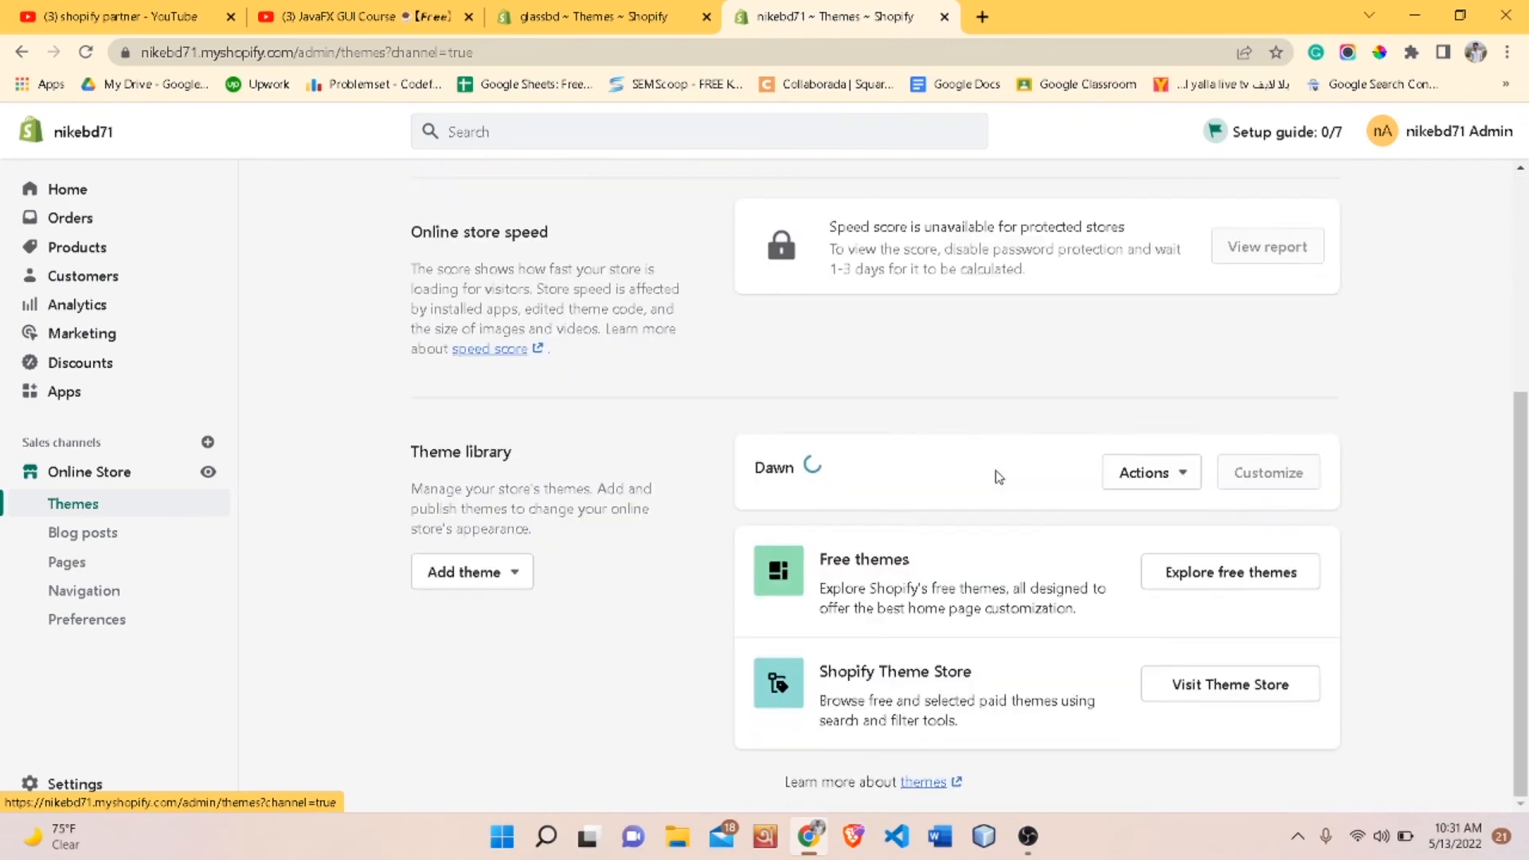
pyautogui.scroll(4, 999, 477)
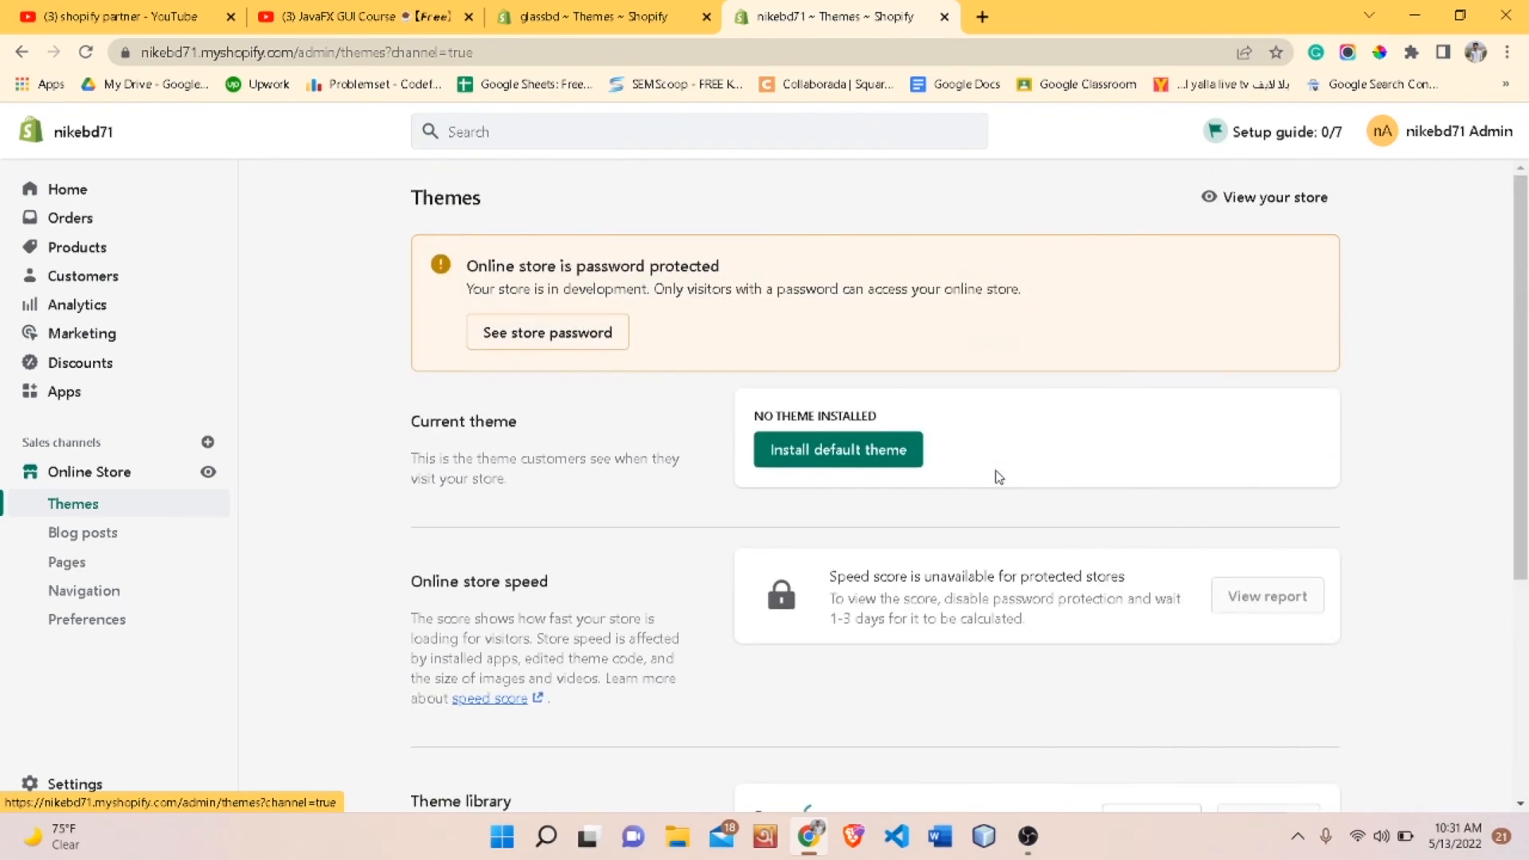
pyautogui.click(841, 466)
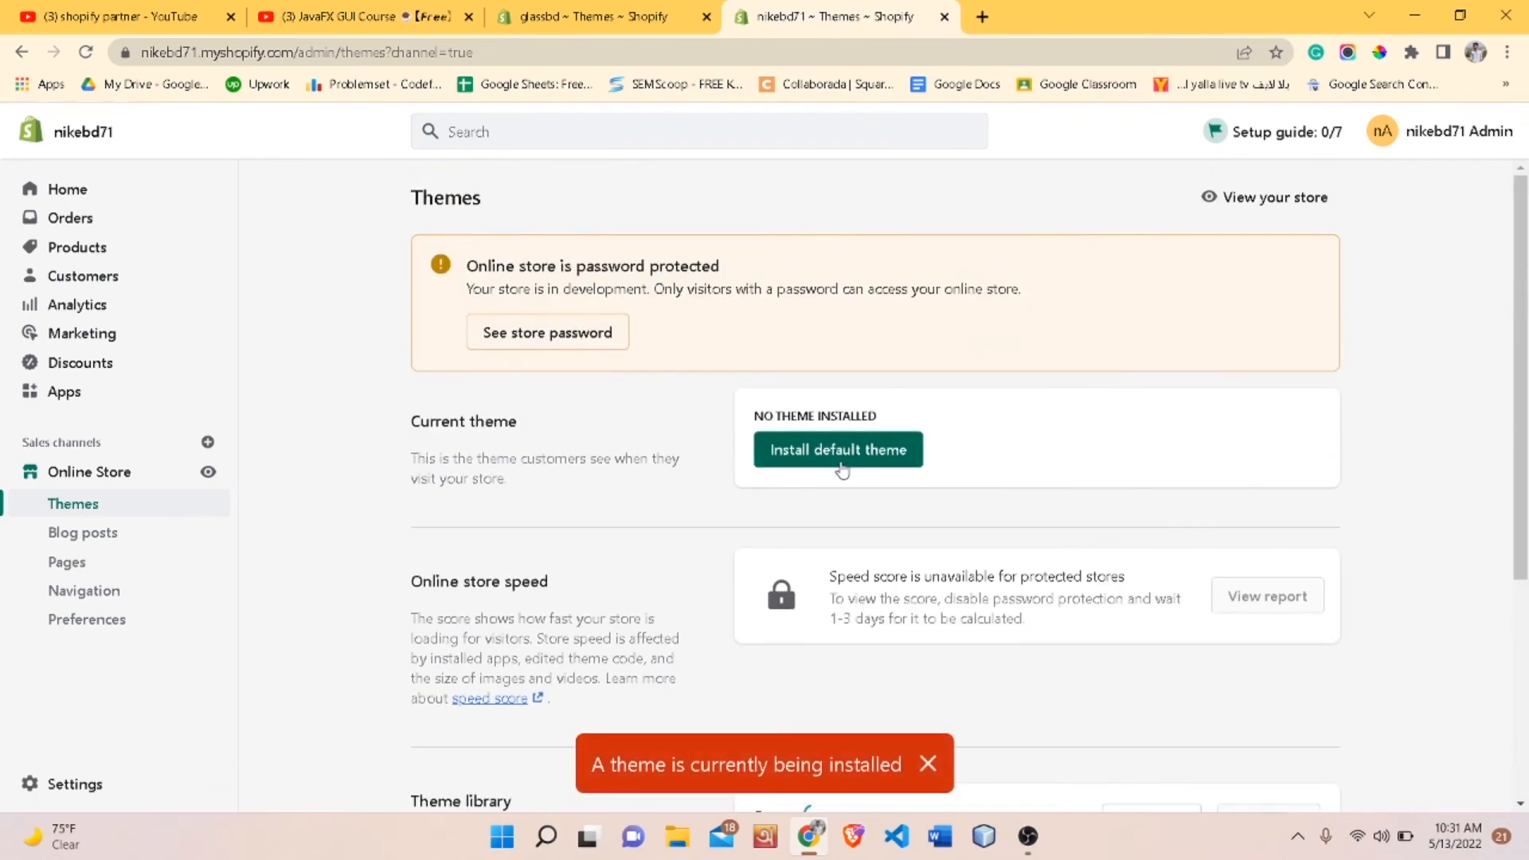
pyautogui.scroll(-1, 844, 567)
pyautogui.scroll(-4, 844, 566)
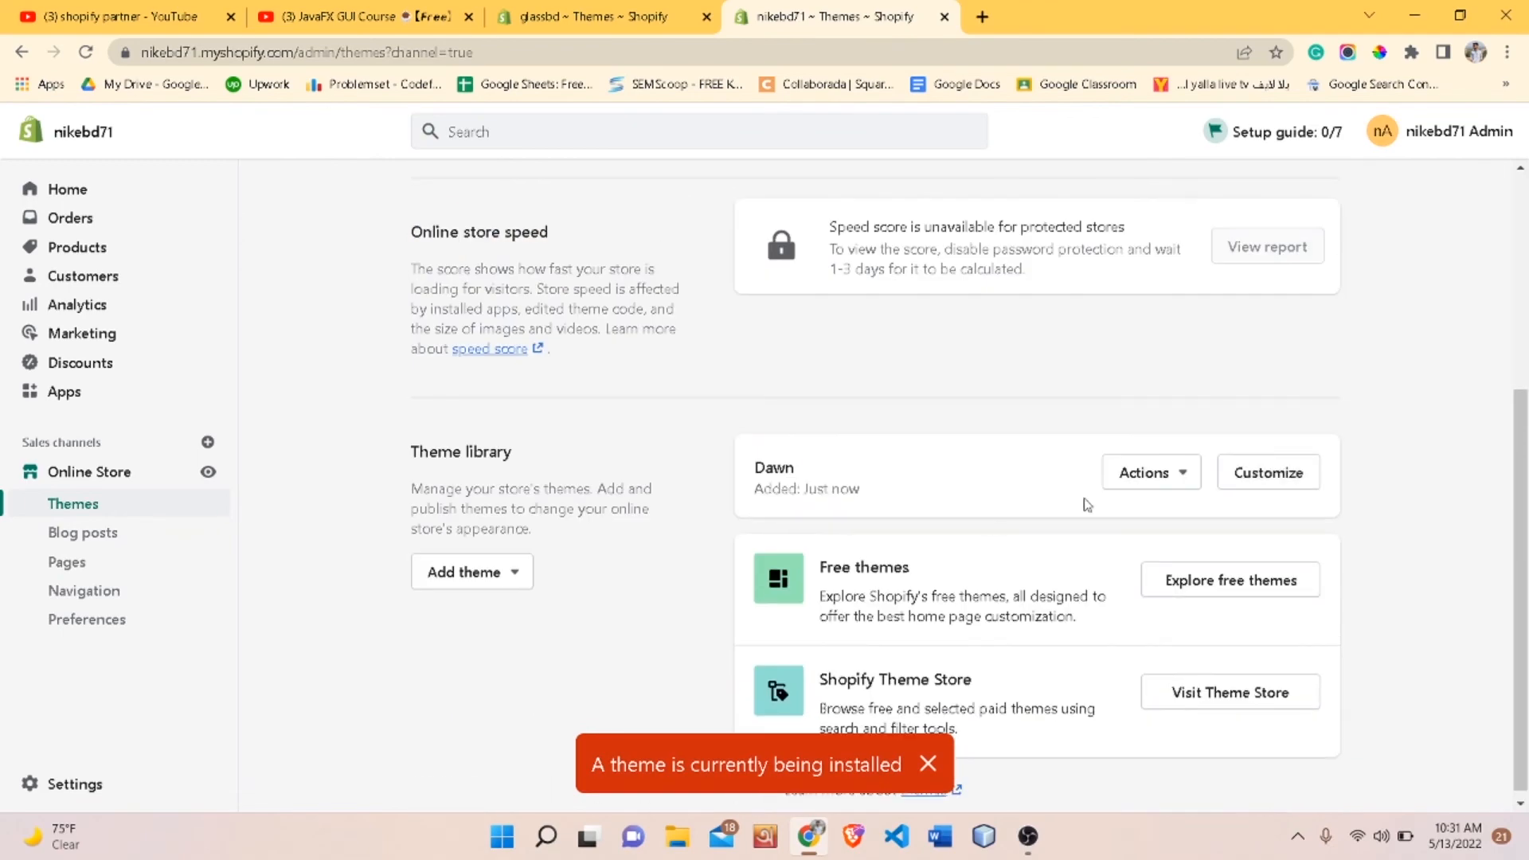
pyautogui.scroll(5, 1065, 494)
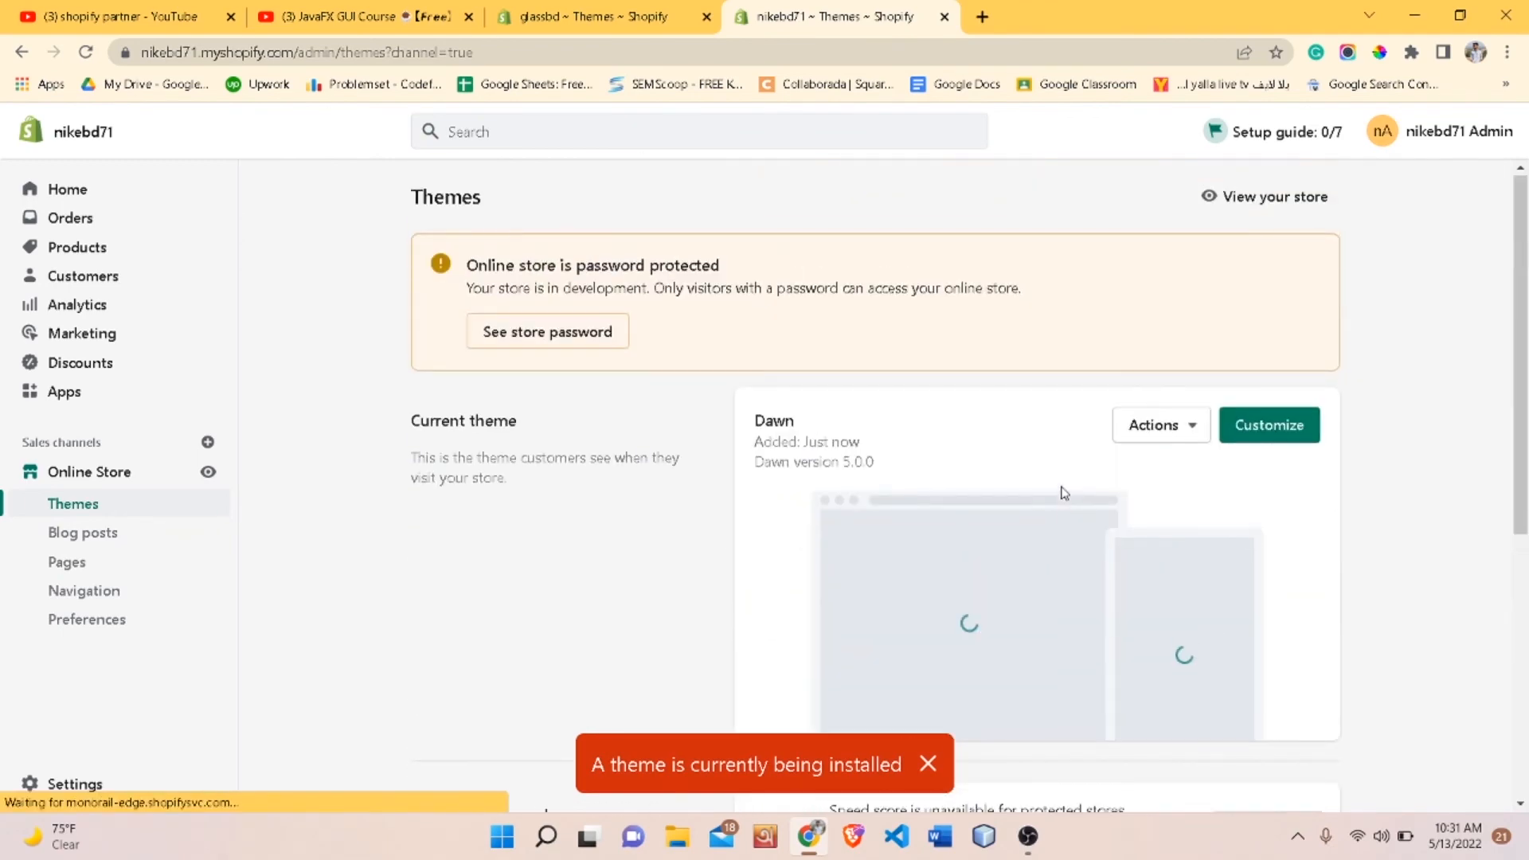
# - Open the online store preview in a new browser tab from the Online Store channel
pyautogui.scroll(-1, 996, 414)
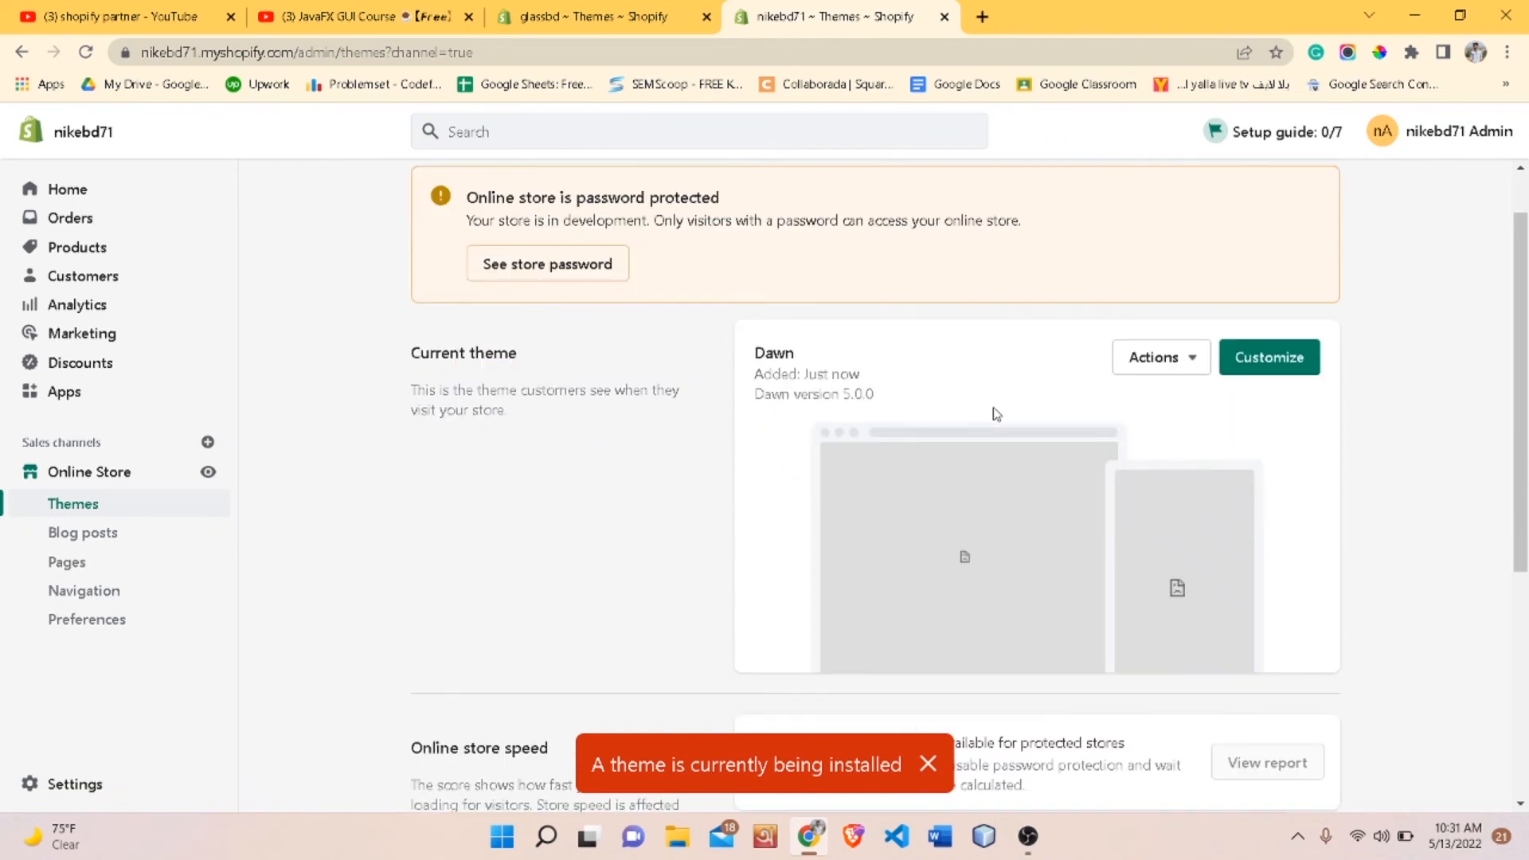
pyautogui.scroll(-1, 1068, 404)
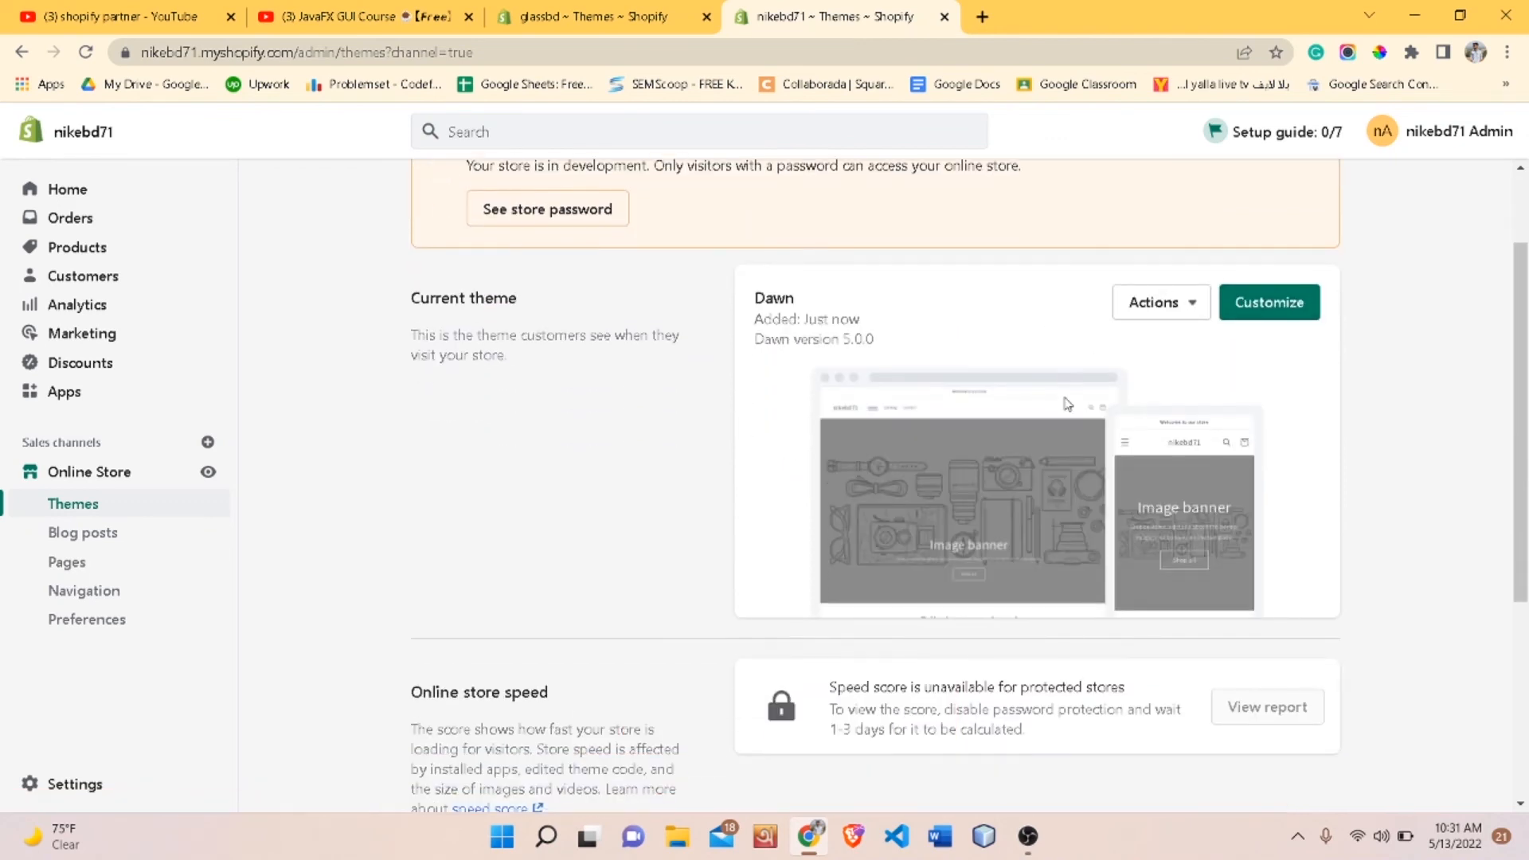
pyautogui.rightClick(209, 477)
pyautogui.click(271, 493)
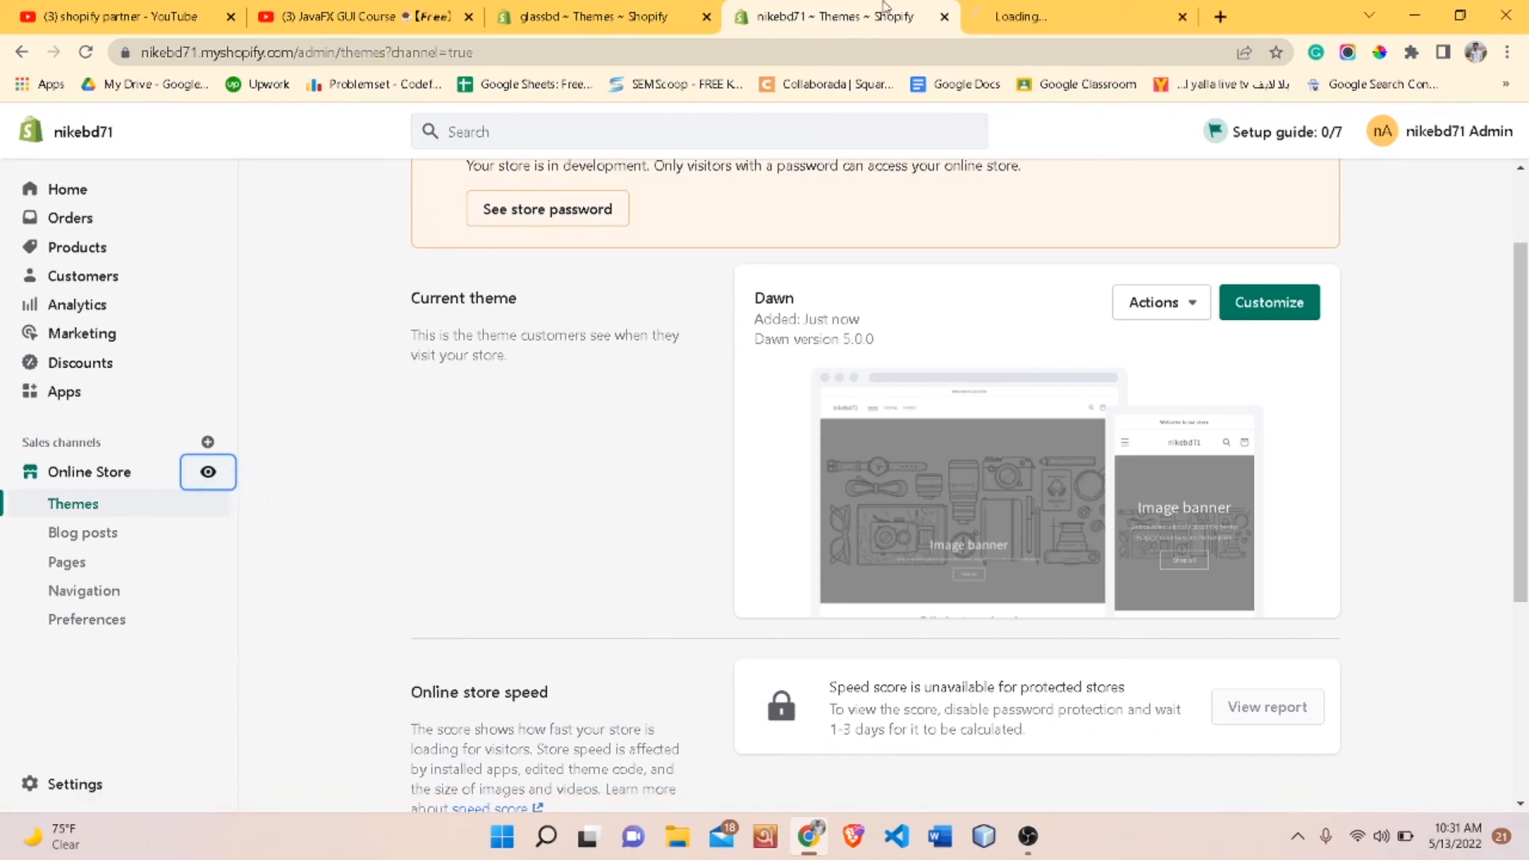
pyautogui.click(1022, 9)
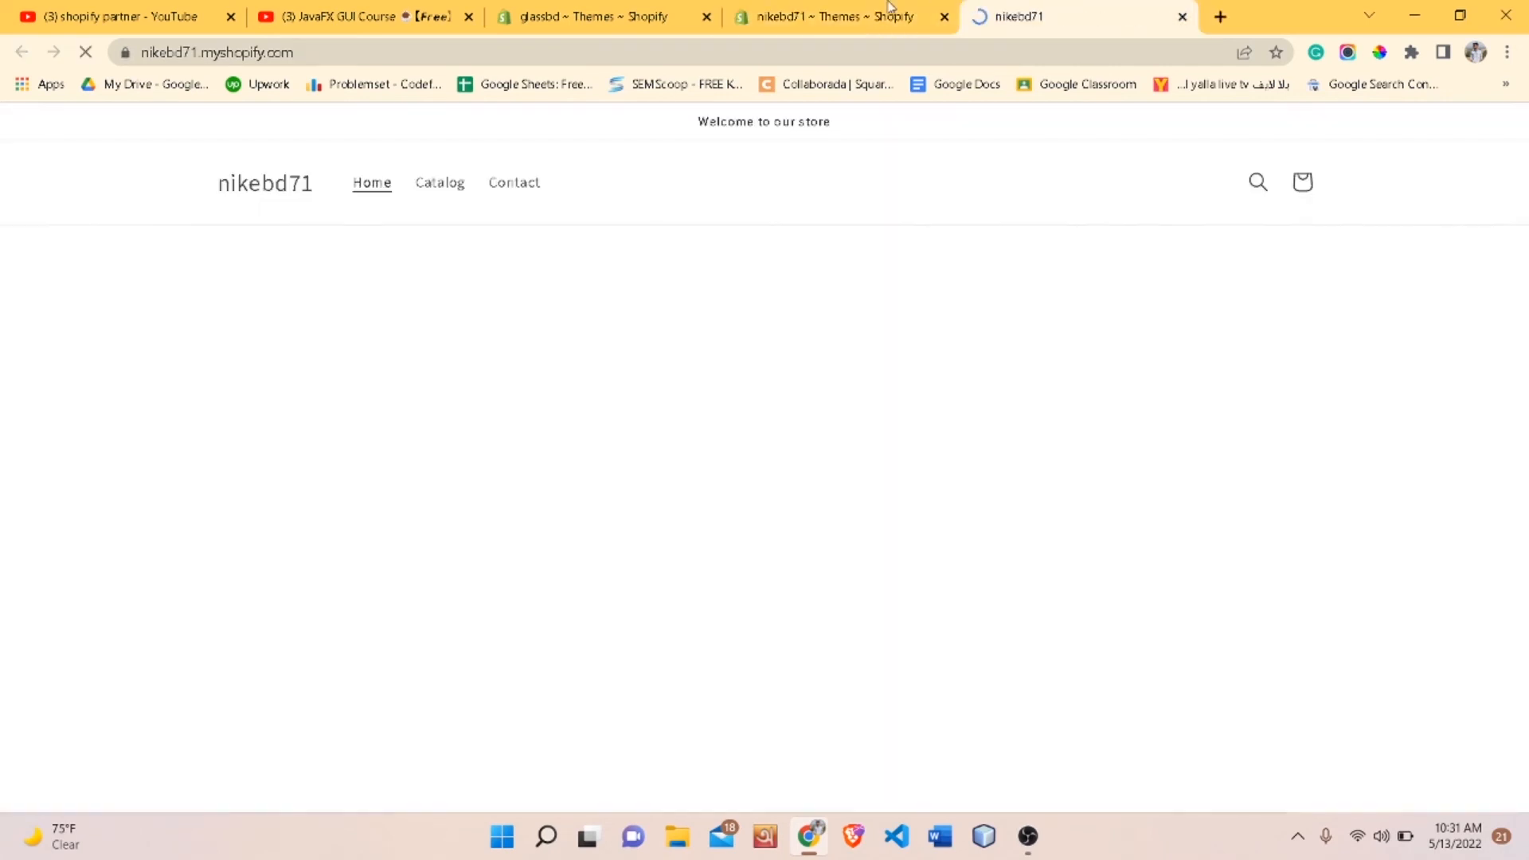
# - Browse the storefront home page sections and dismiss the password-protection preview bar
pyautogui.scroll(-10, 812, 488)
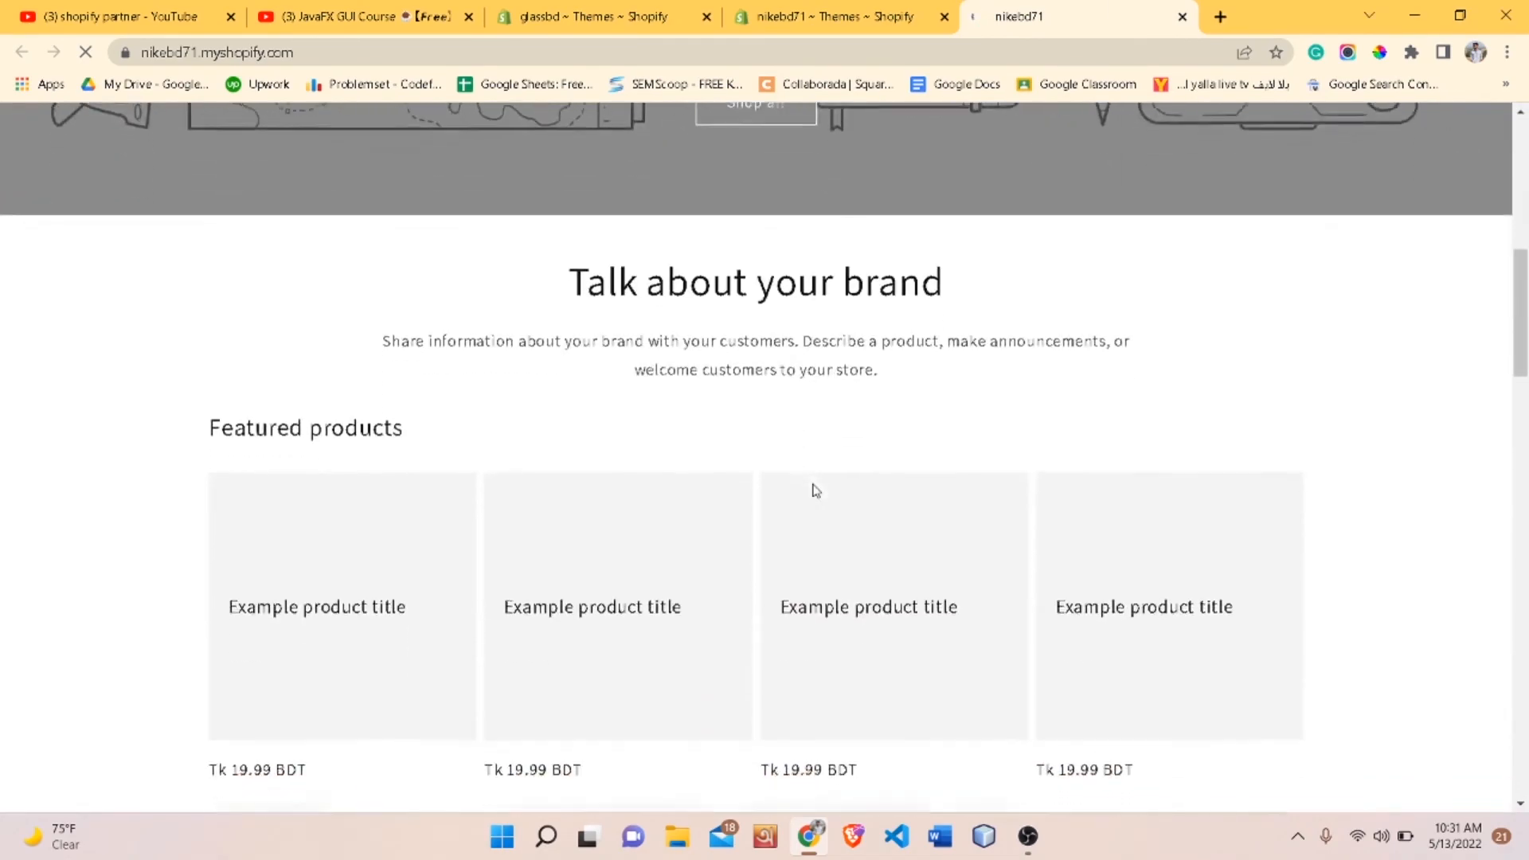
pyautogui.scroll(9, 700, 342)
pyautogui.scroll(-14, 700, 342)
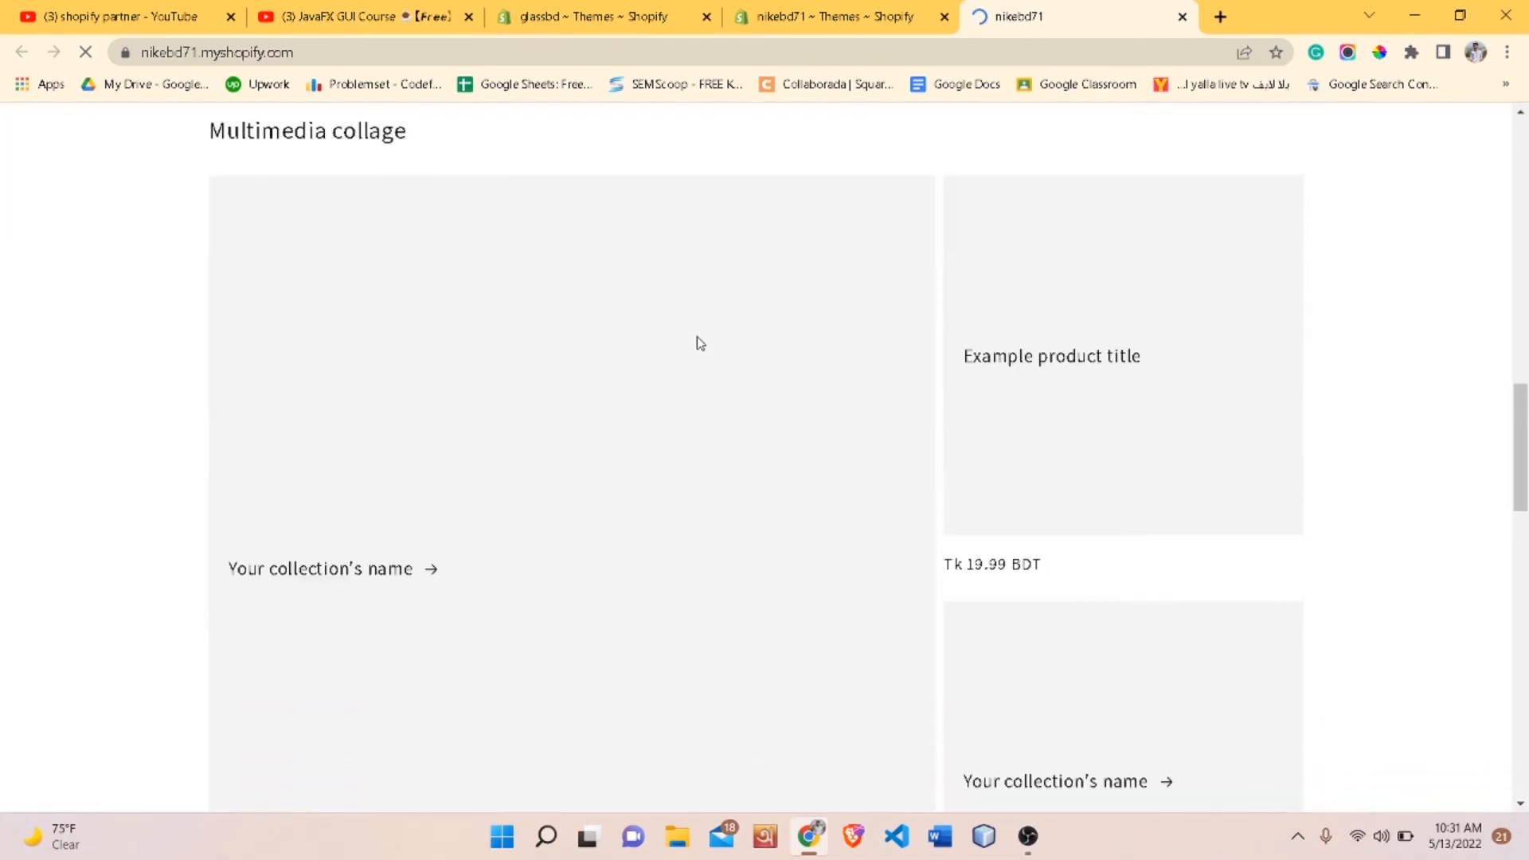
pyautogui.scroll(-3, 700, 342)
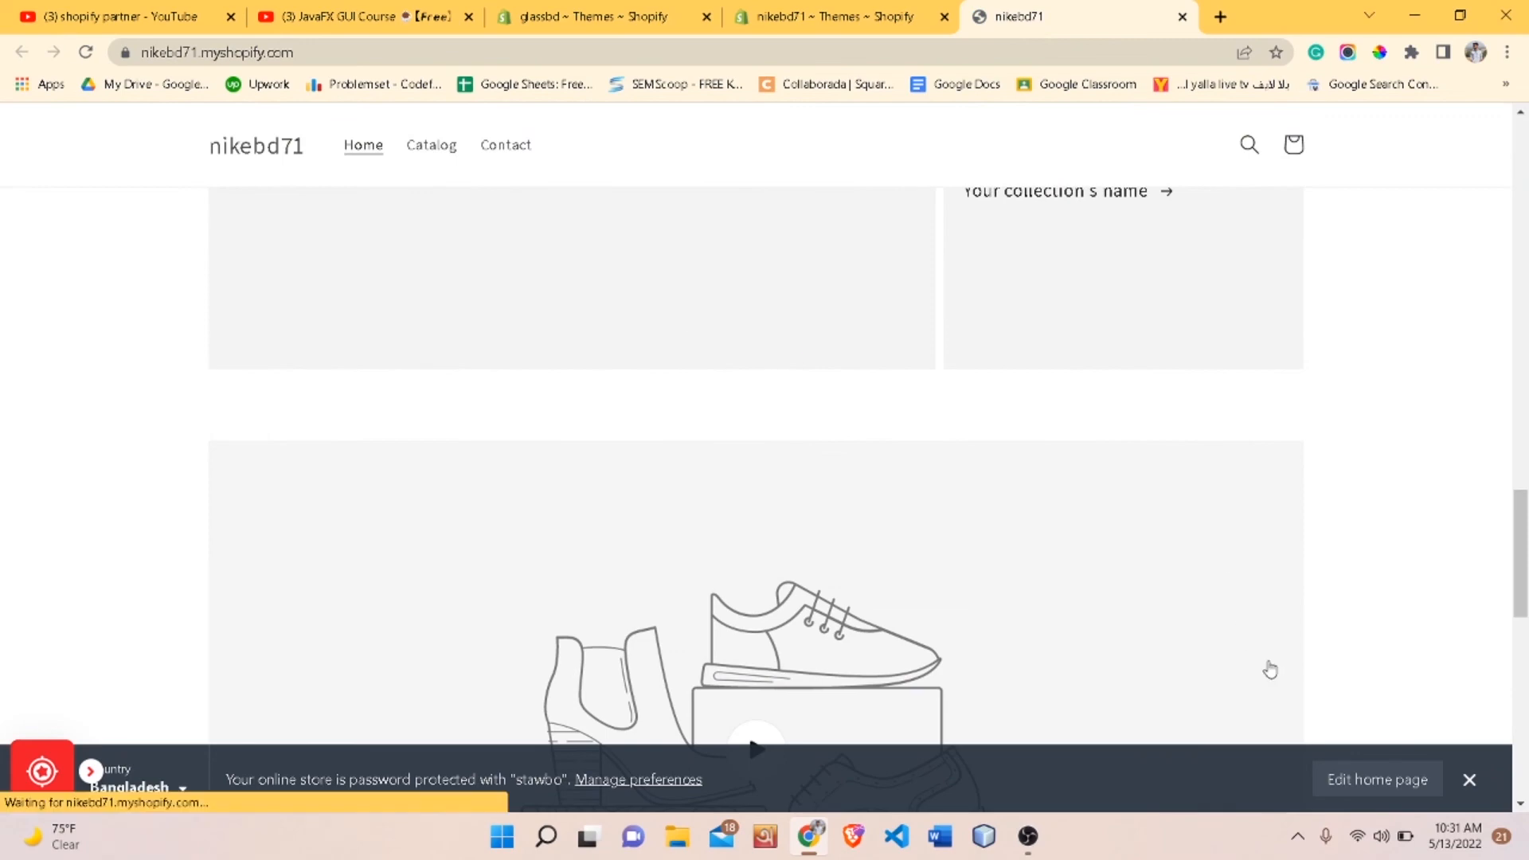
pyautogui.click(1470, 780)
pyautogui.scroll(-10, 1324, 527)
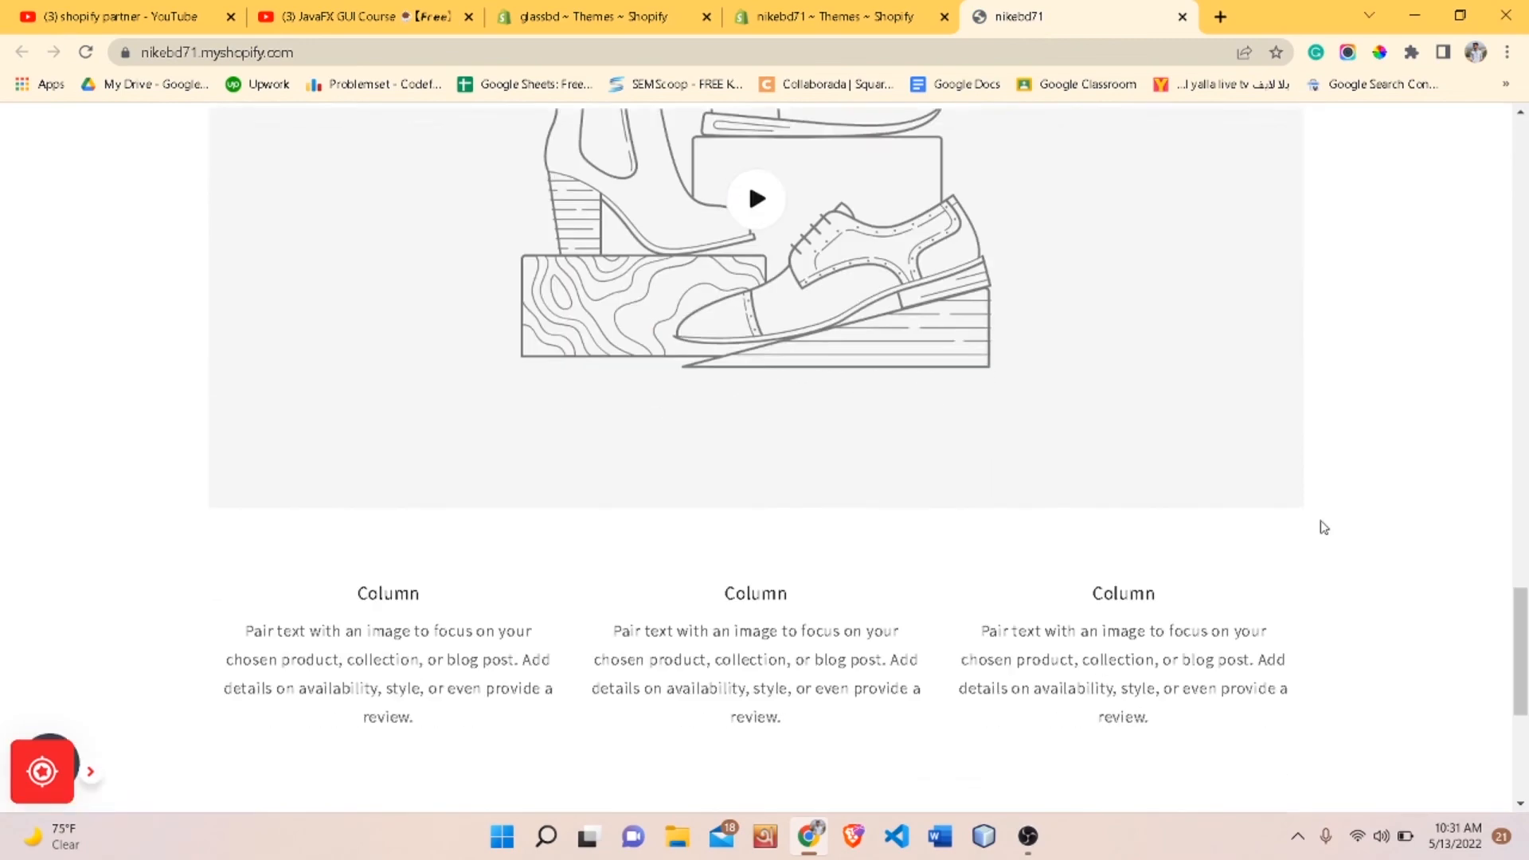
pyautogui.scroll(20, 1324, 527)
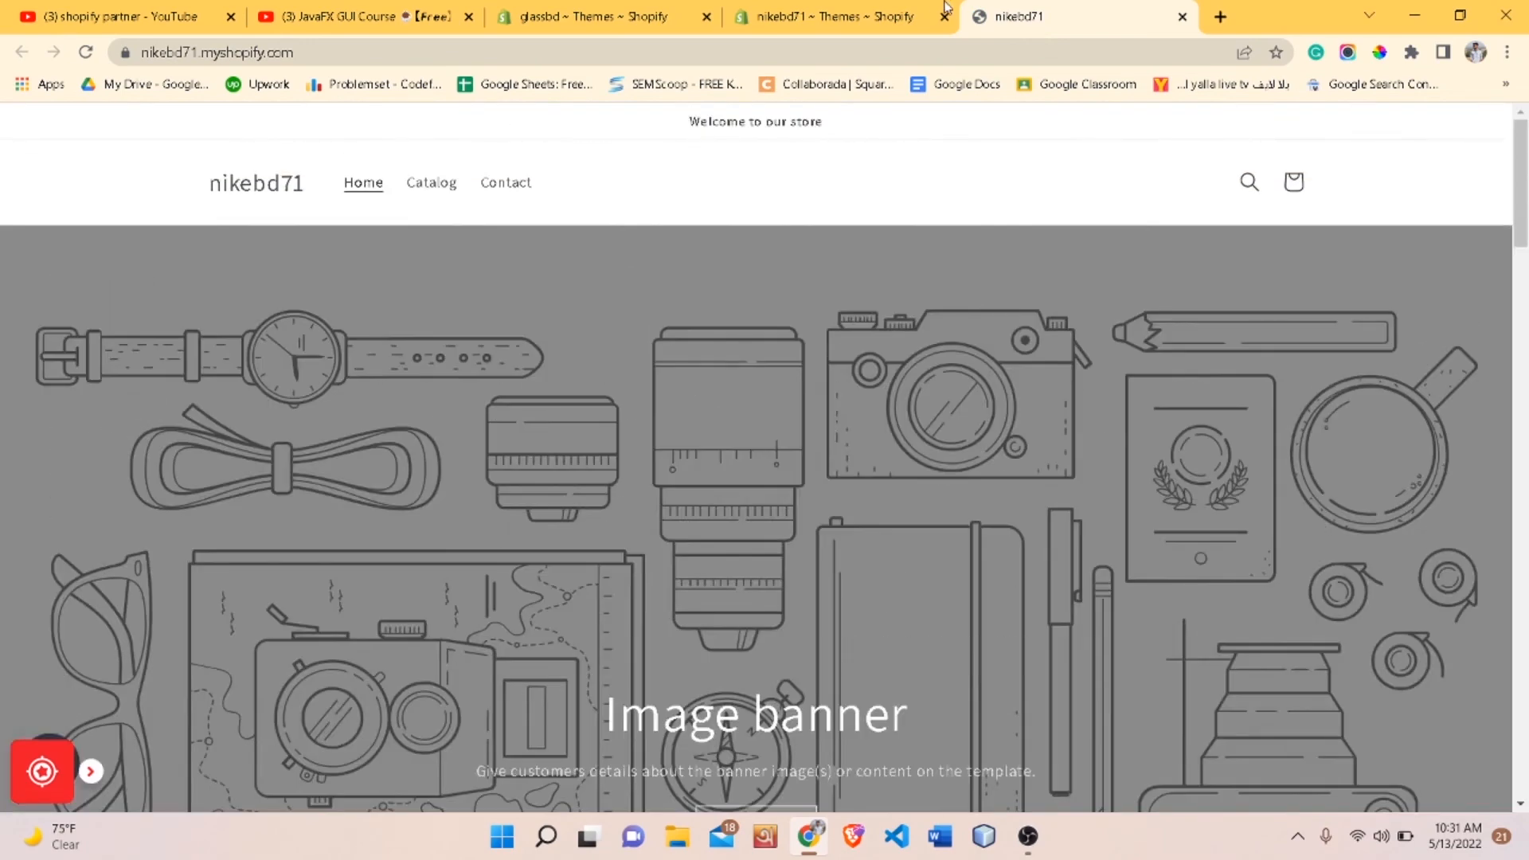
# - Return to the Themes page and open the Dawn theme in the theme editor with Customize
pyautogui.click(940, 8)
pyautogui.scroll(-3, 460, 603)
pyautogui.scroll(3, 460, 603)
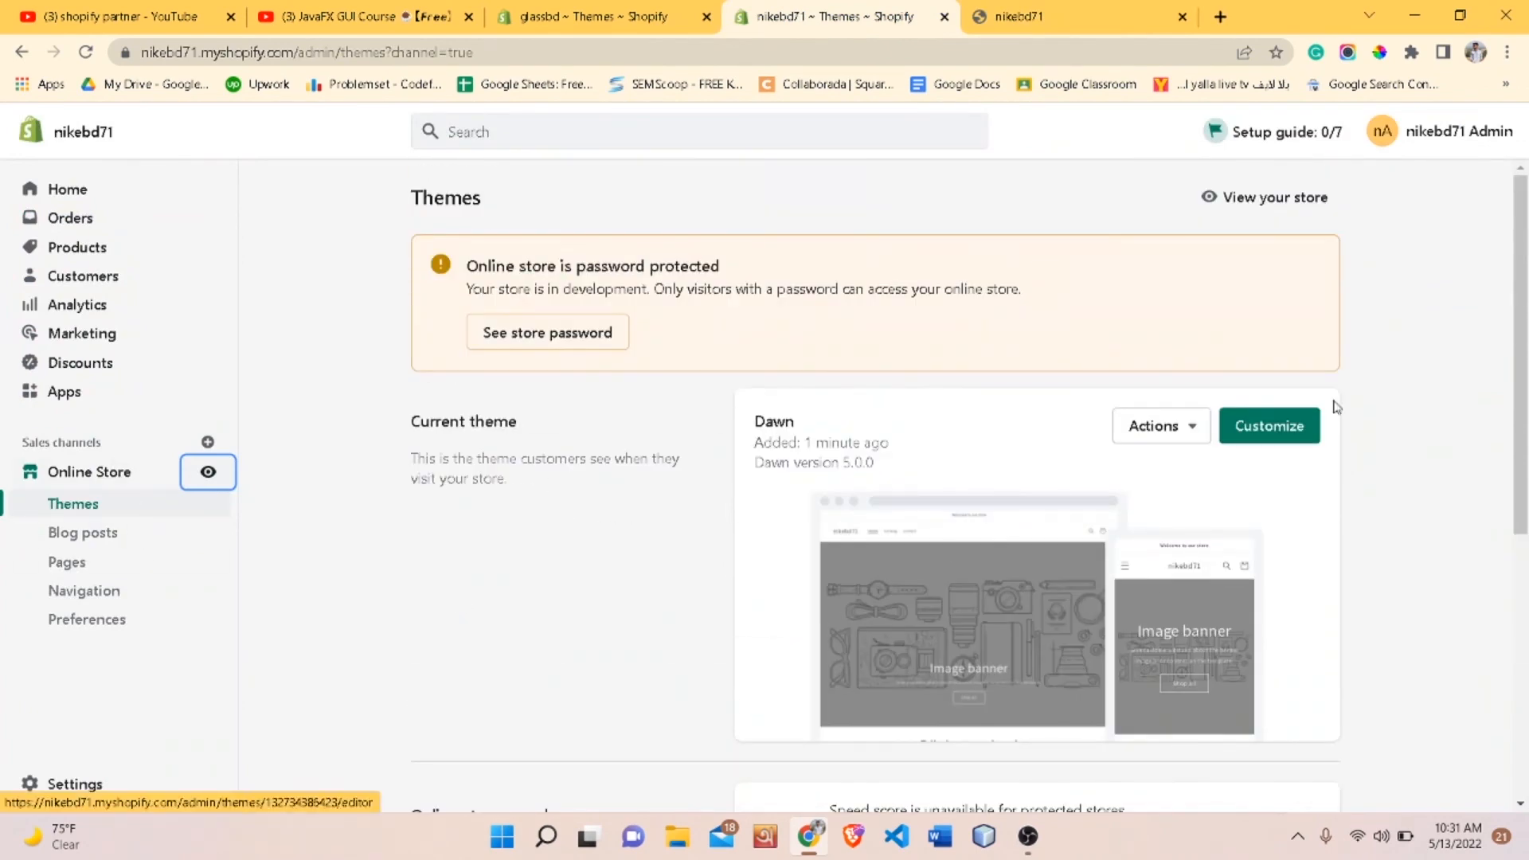
pyautogui.click(1270, 426)
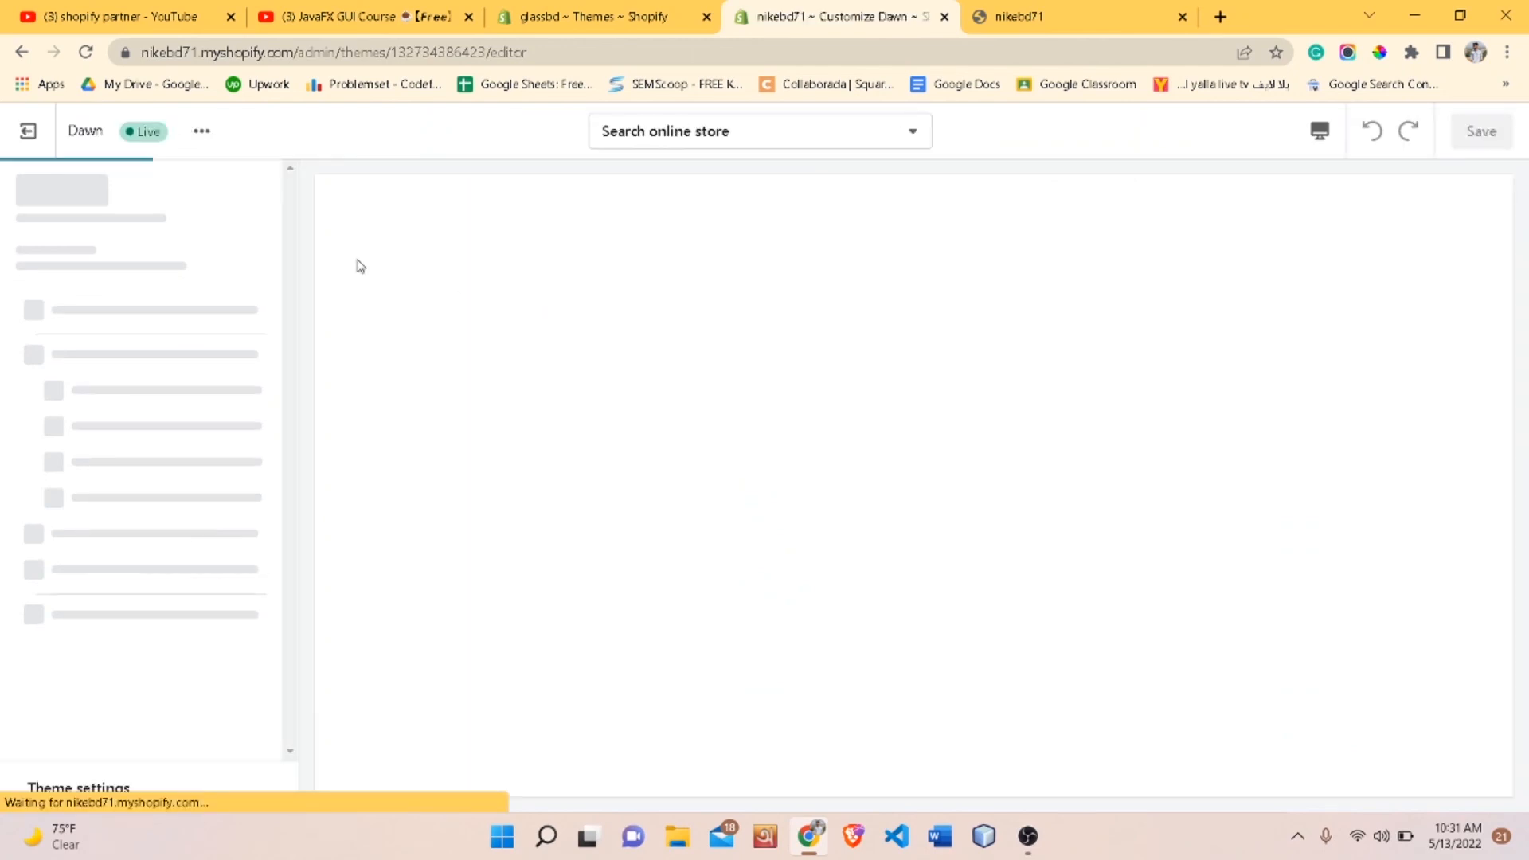
# - Examine the home page sections list and preview in the theme editor
pyautogui.scroll(-5, 209, 536)
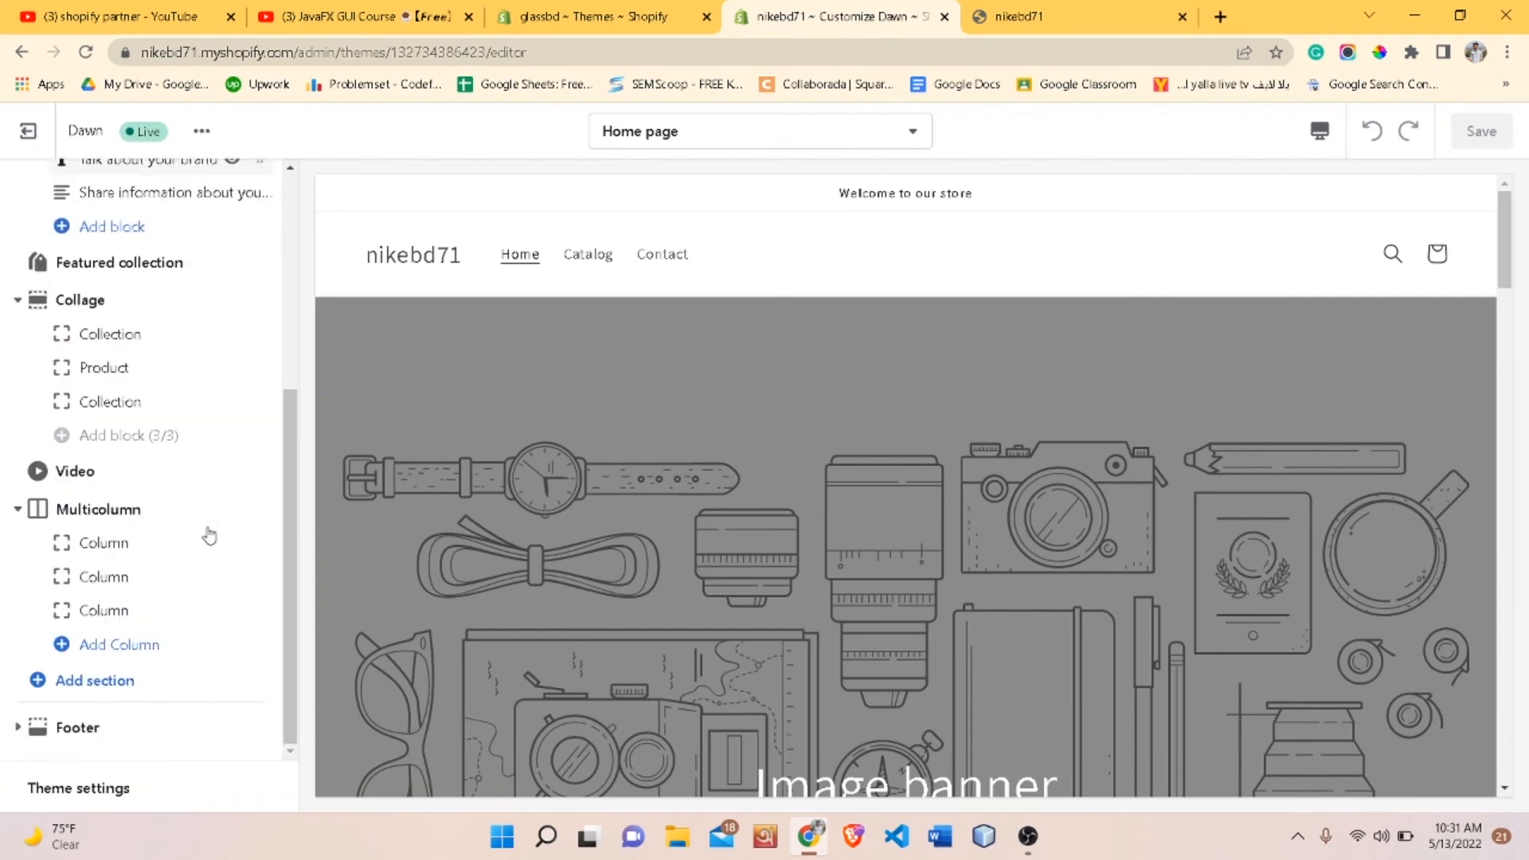
pyautogui.scroll(5, 212, 536)
pyautogui.scroll(-5, 236, 512)
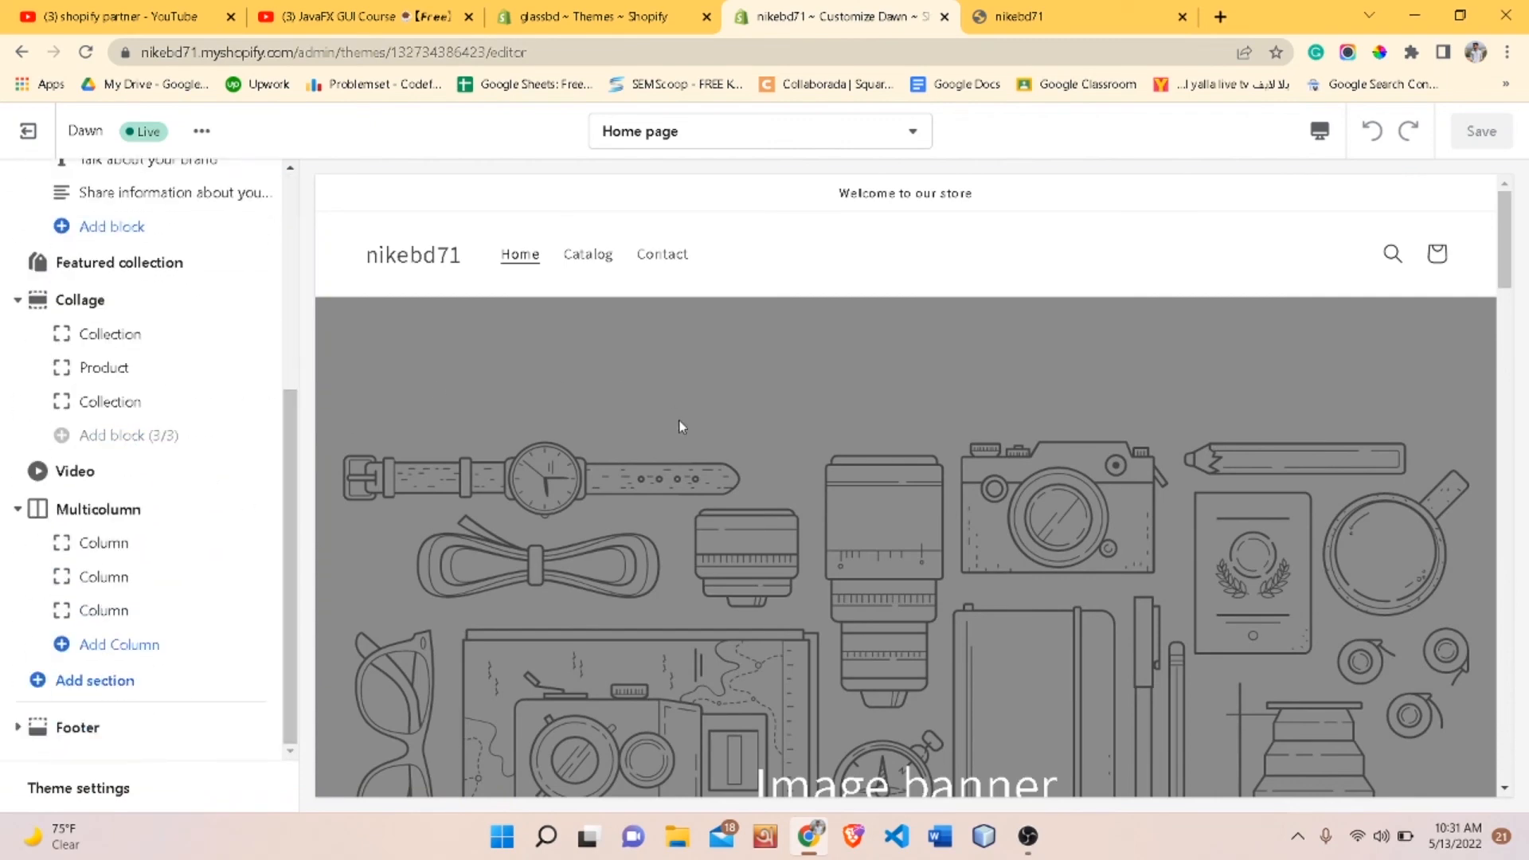
pyautogui.scroll(-10, 680, 420)
pyautogui.scroll(10, 680, 420)
pyautogui.scroll(-8, 681, 421)
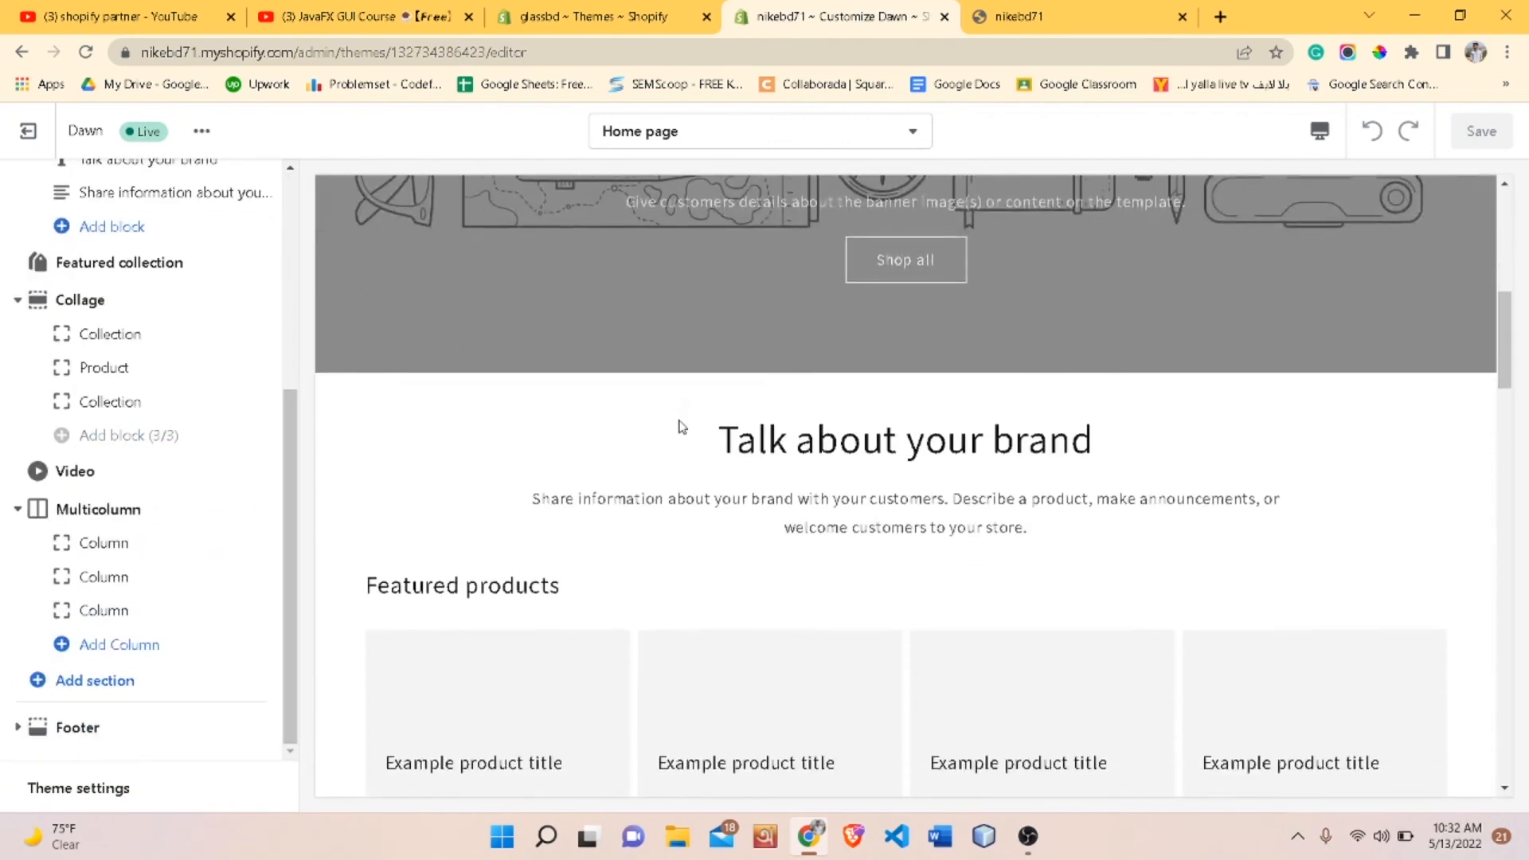
pyautogui.scroll(-8, 679, 427)
pyautogui.scroll(15, 679, 427)
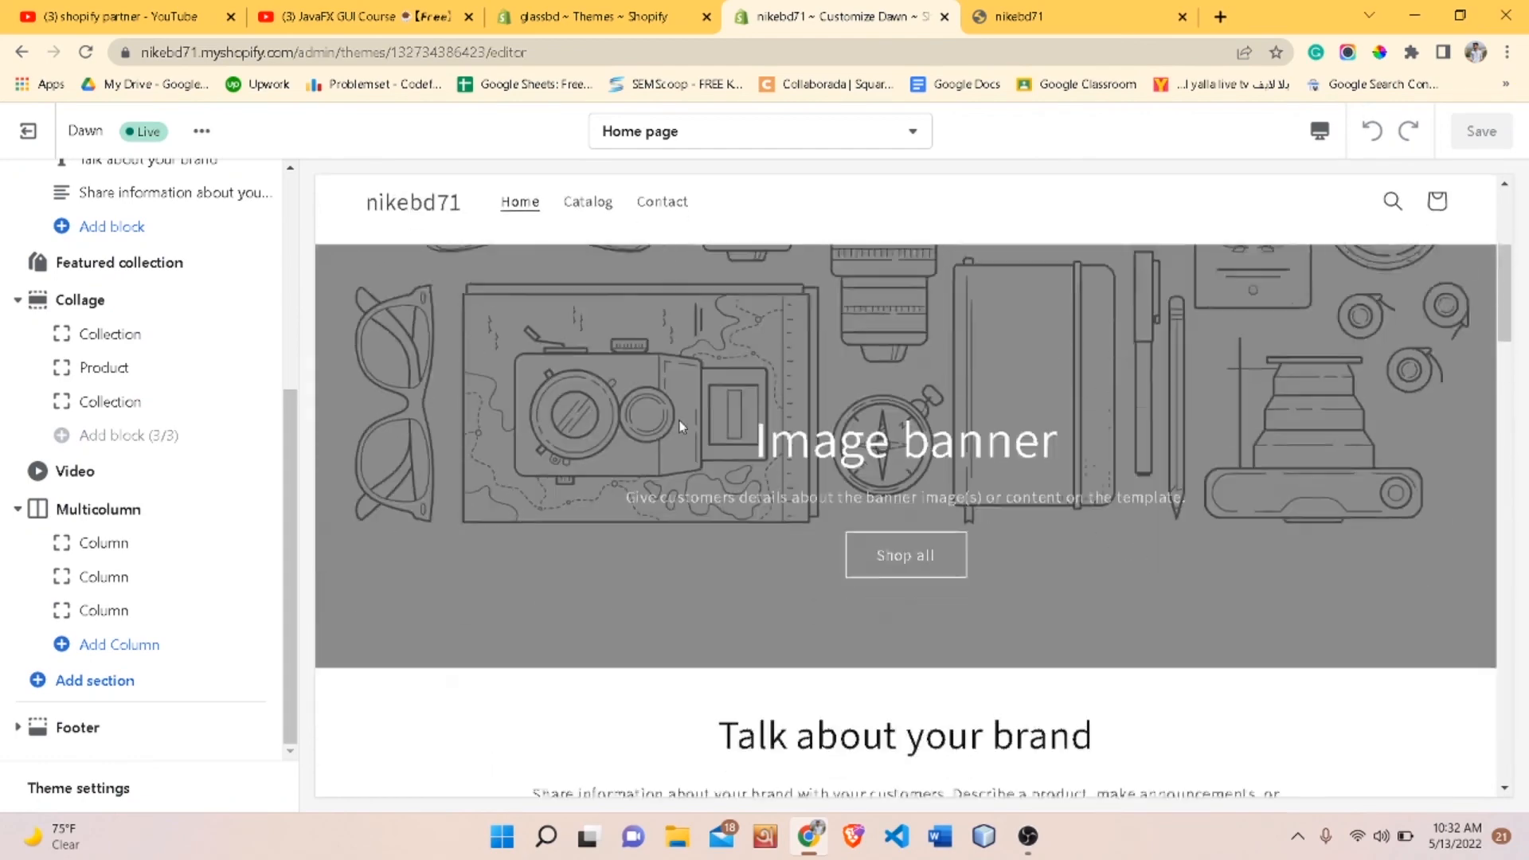
pyautogui.scroll(-10, 679, 427)
pyautogui.scroll(7, 680, 427)
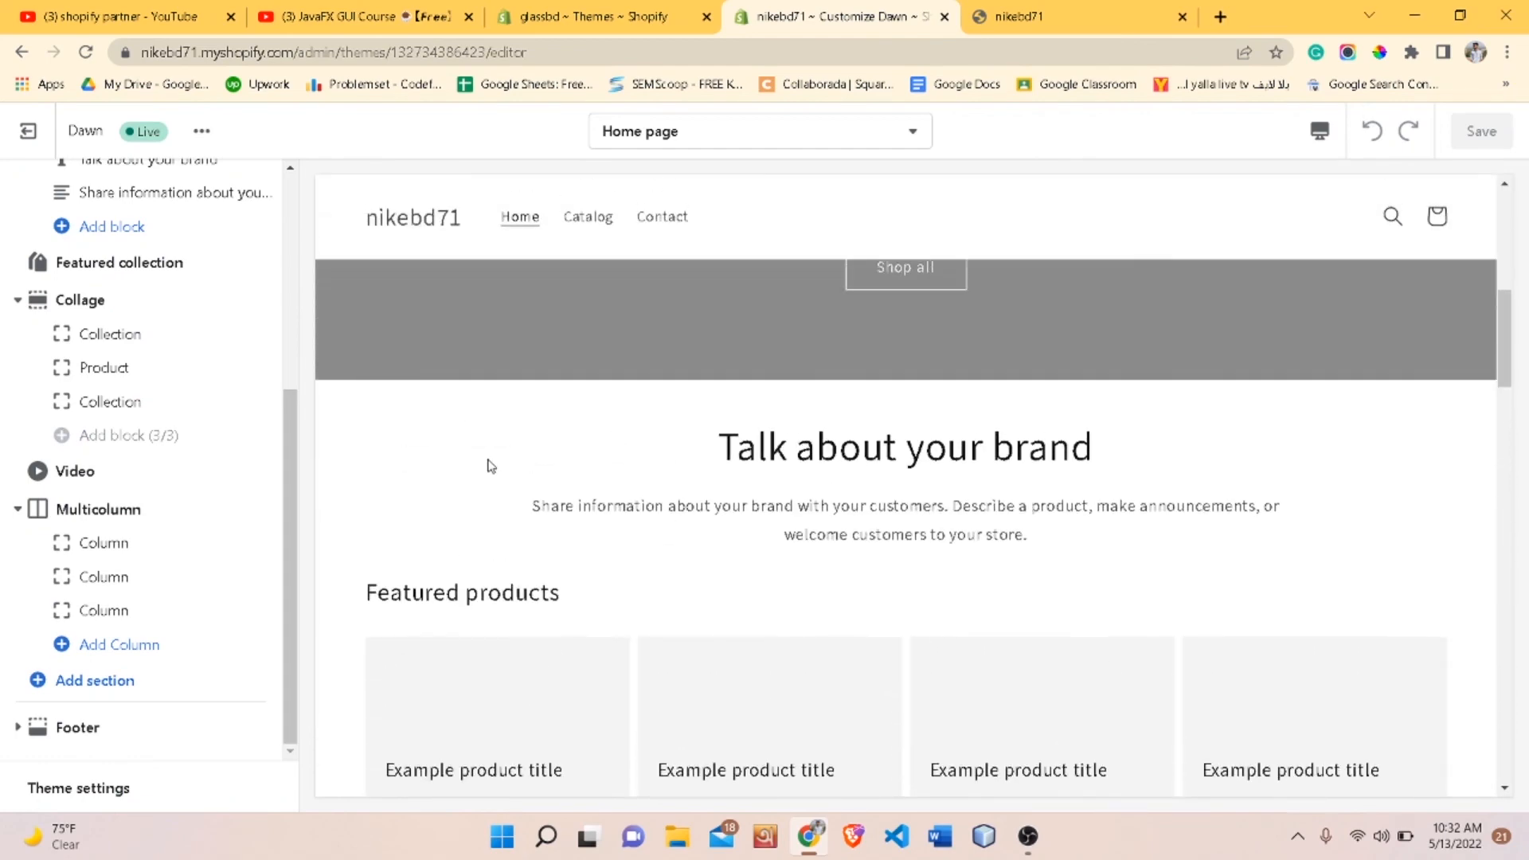
pyautogui.scroll(5, 489, 466)
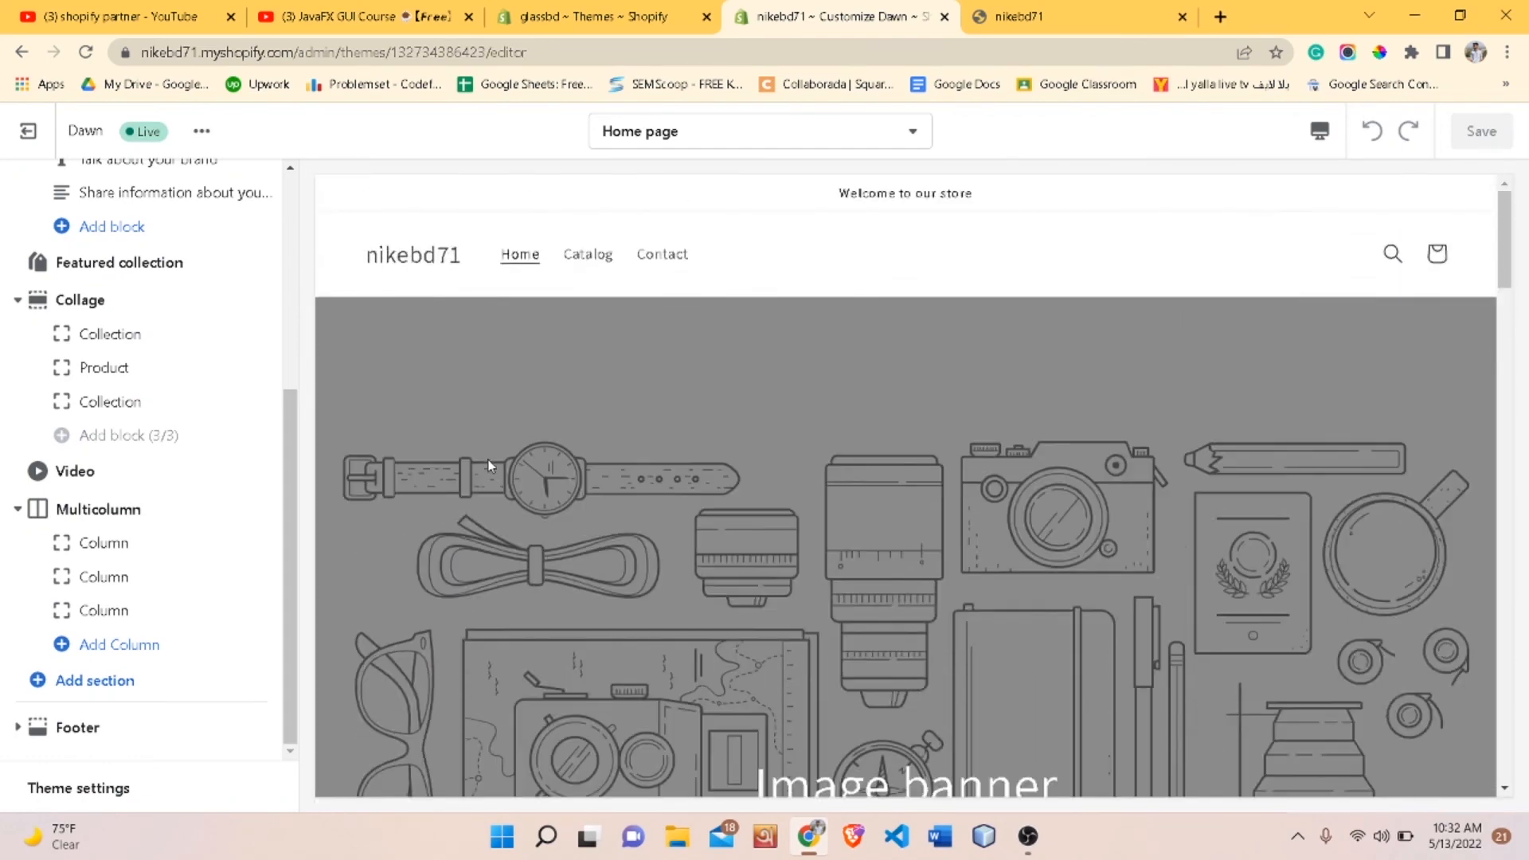